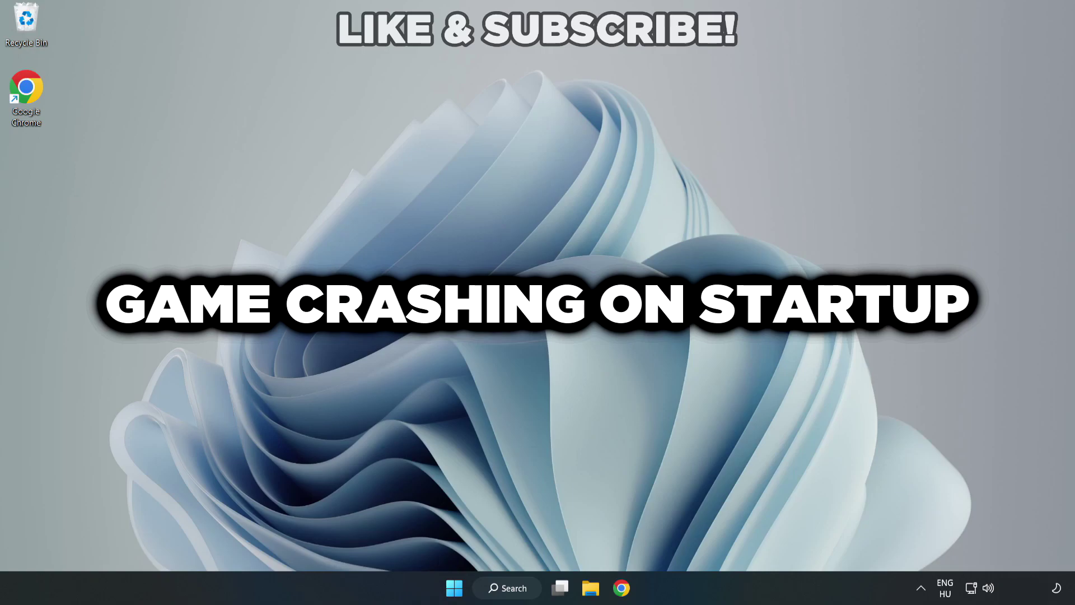
Search Windows for 'device manager' and open Device Manager.
{"action": "left_click", "coordinate": [514, 592]}
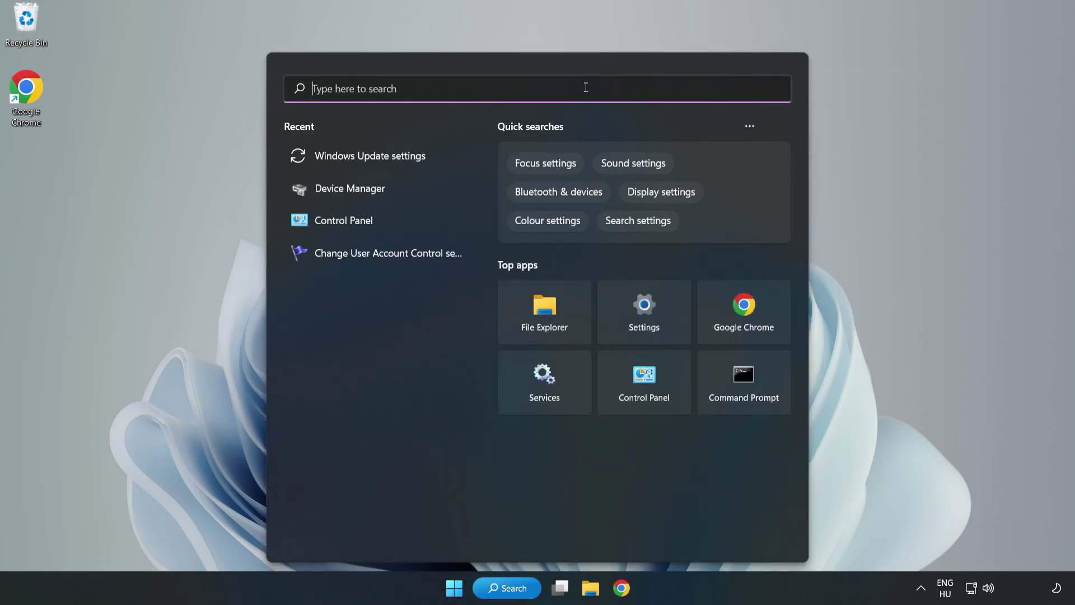
{"action": "type", "text": "devi"}
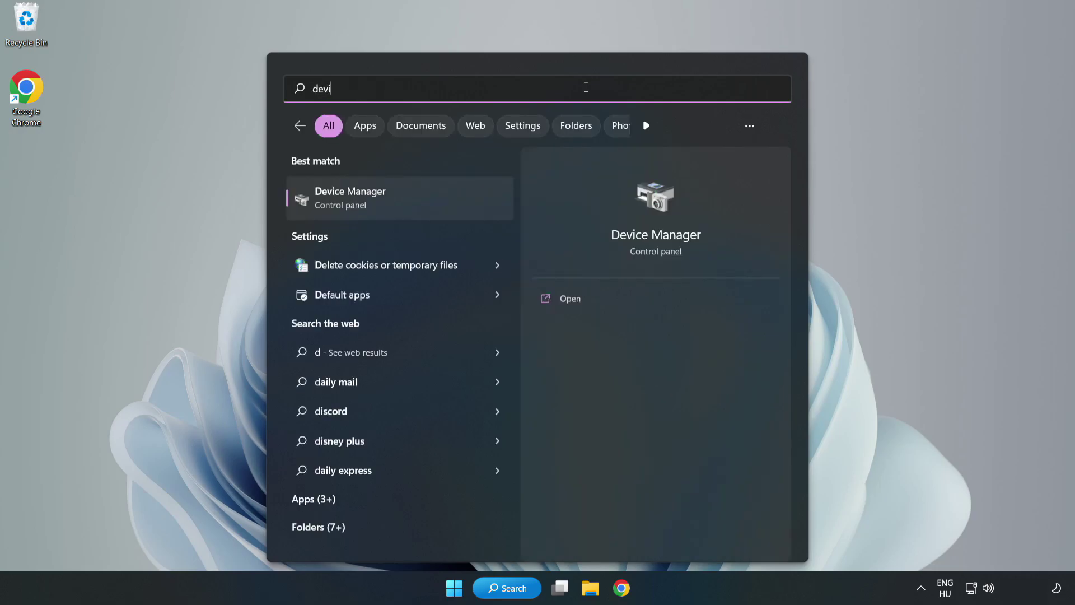
{"action": "type", "text": "ce manager"}
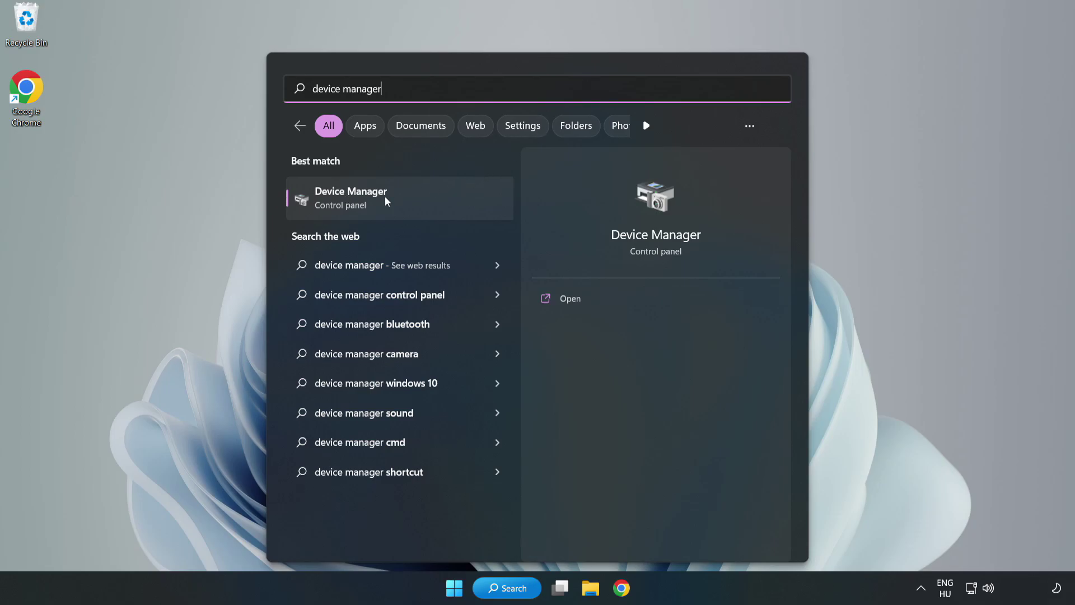
{"action": "left_click", "coordinate": [400, 207]}
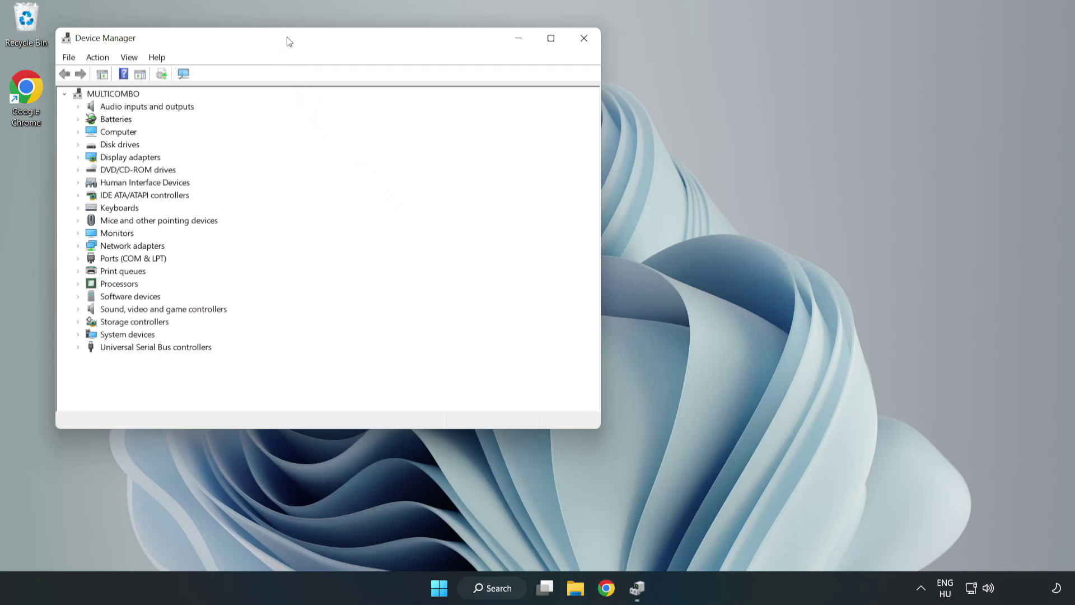
Start a driver update for the VMware SVGA 3D adapter under Display adapters.
{"action": "left_click_drag", "start_coordinate": [288, 40], "coordinate": [479, 96]}
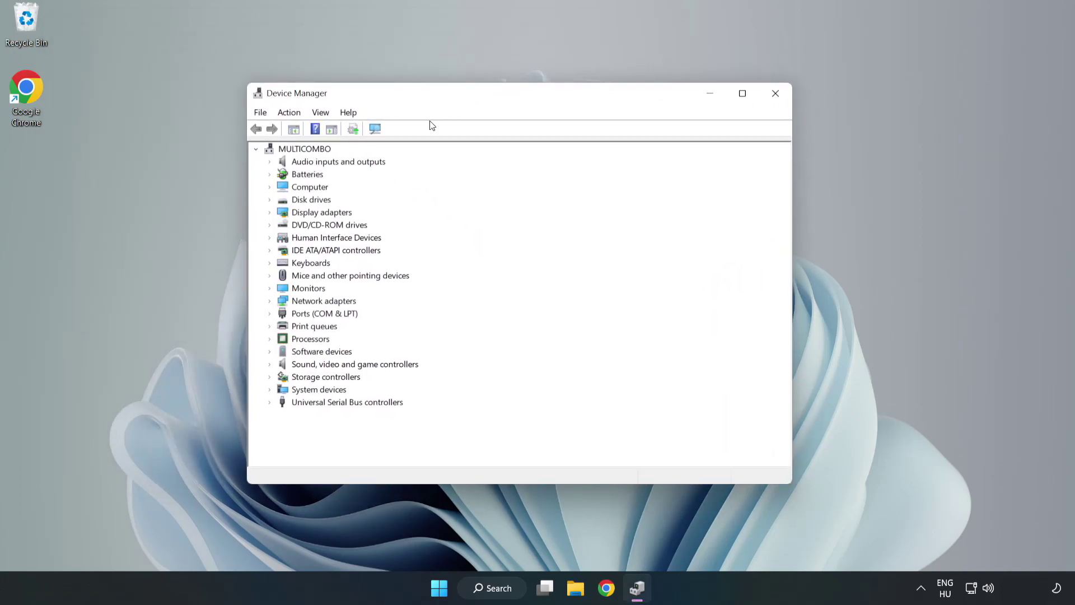
{"action": "left_click", "coordinate": [287, 214]}
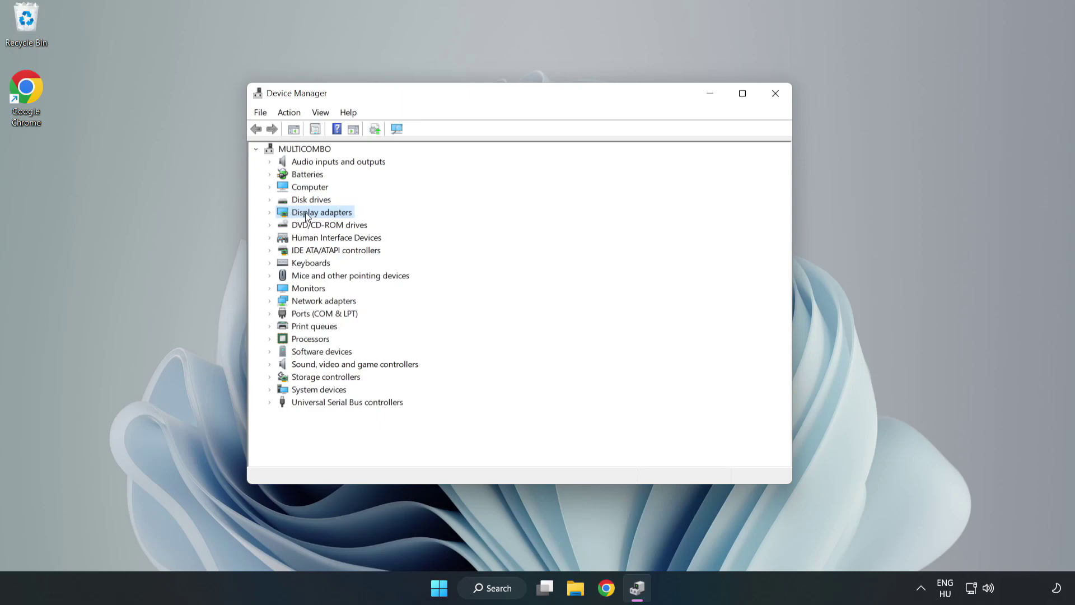
{"action": "left_click", "coordinate": [269, 213]}
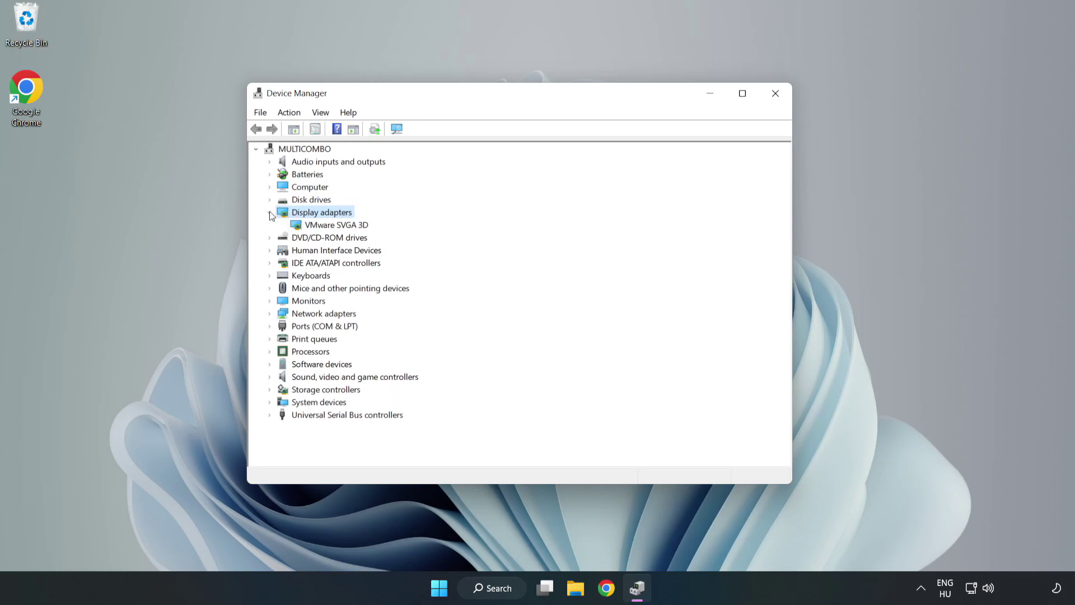
{"action": "key", "text": "Down"}
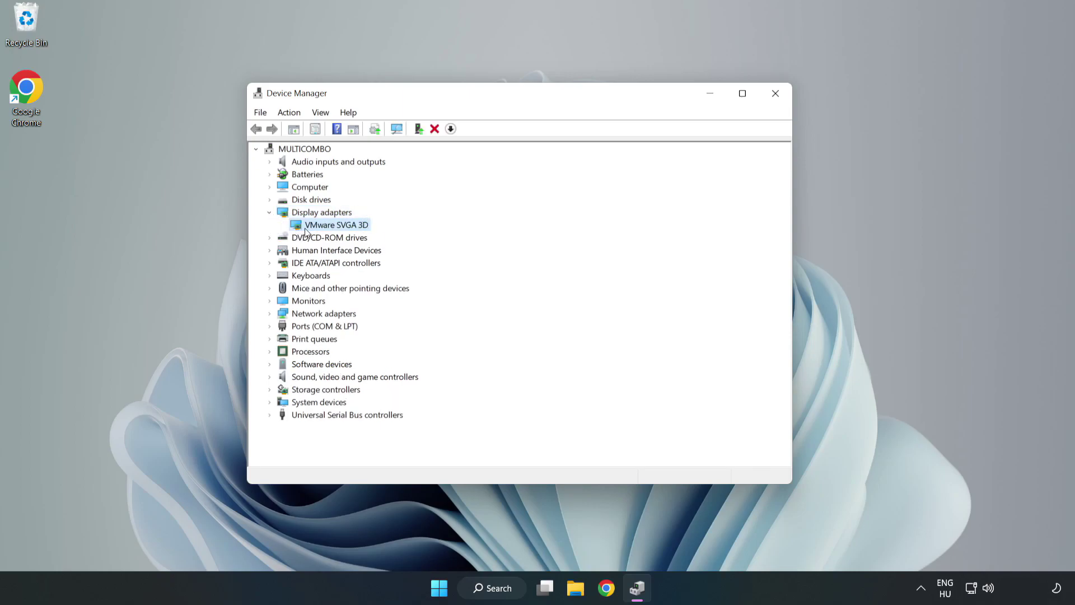
{"action": "right_click", "coordinate": [334, 229]}
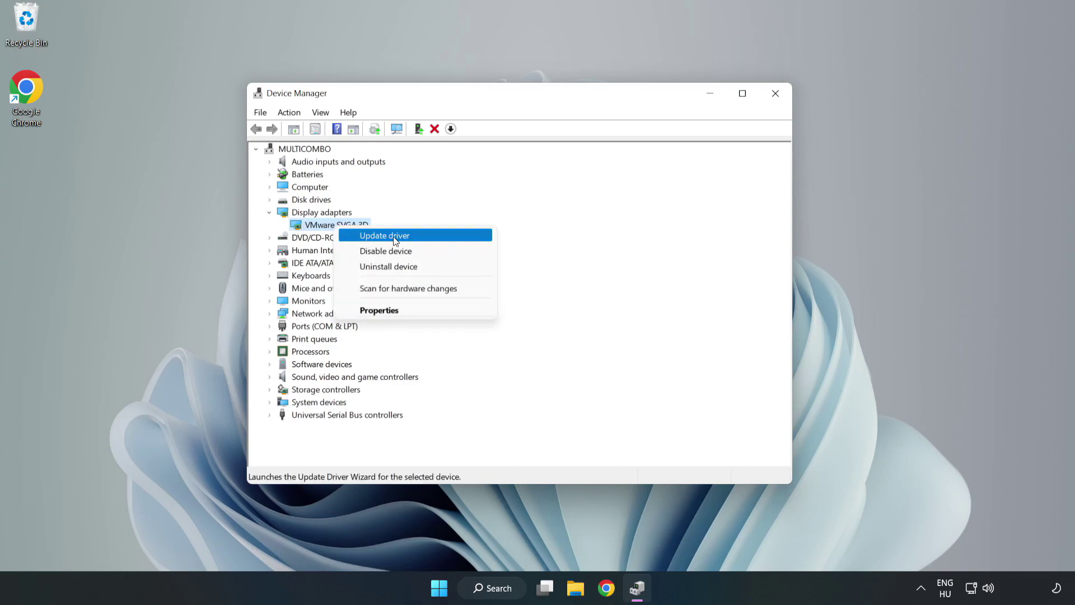
{"action": "left_click", "coordinate": [417, 240]}
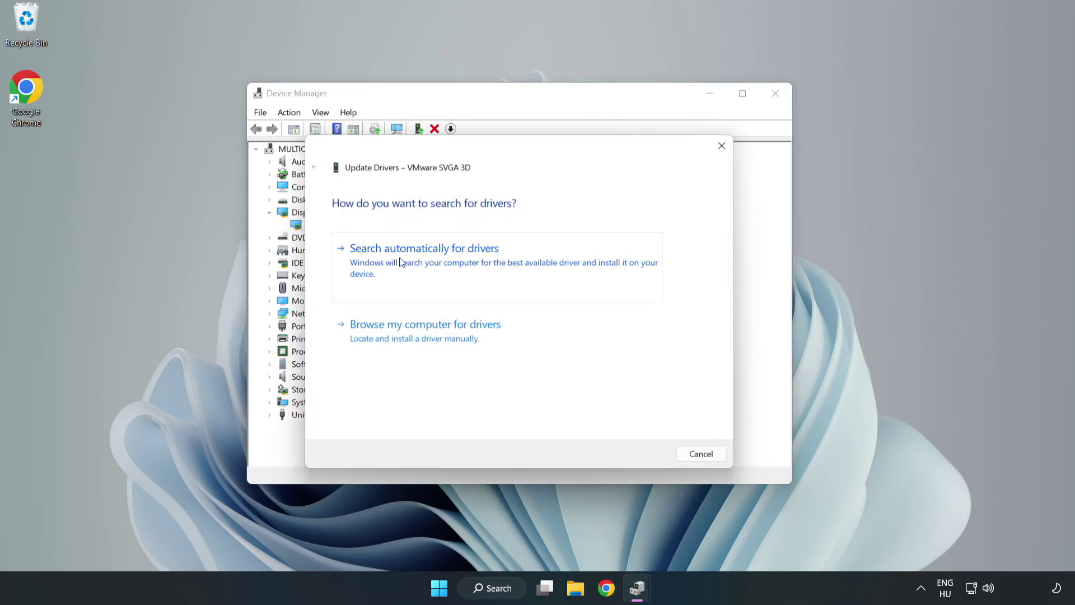
Auto-search VMware SVGA 3D drivers, confirm the best one is installed, and close Device Manager.
{"action": "left_click", "coordinate": [427, 262]}
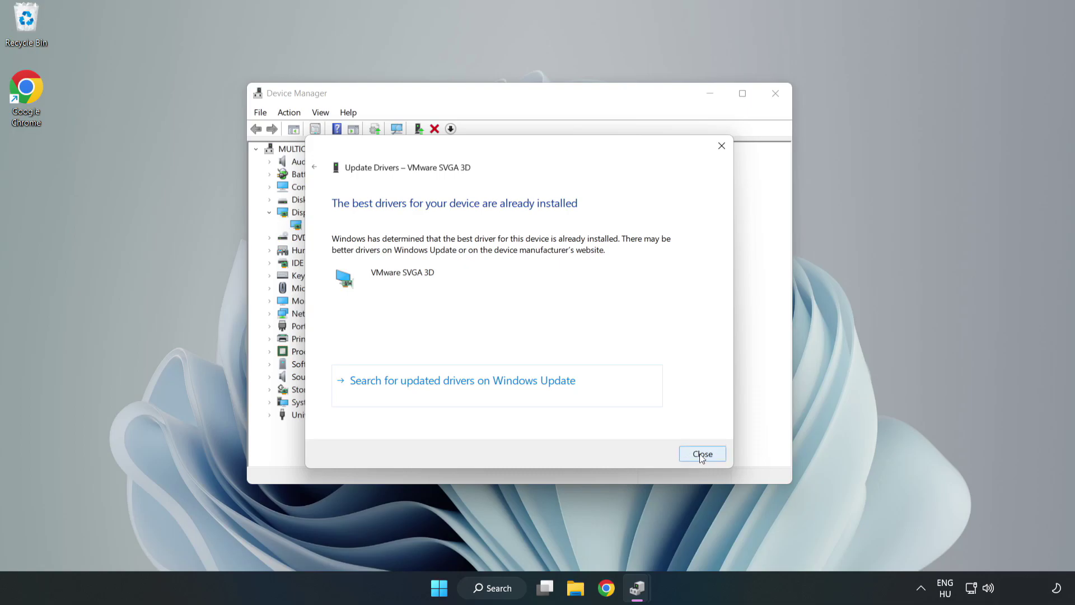
{"action": "left_click", "coordinate": [702, 454]}
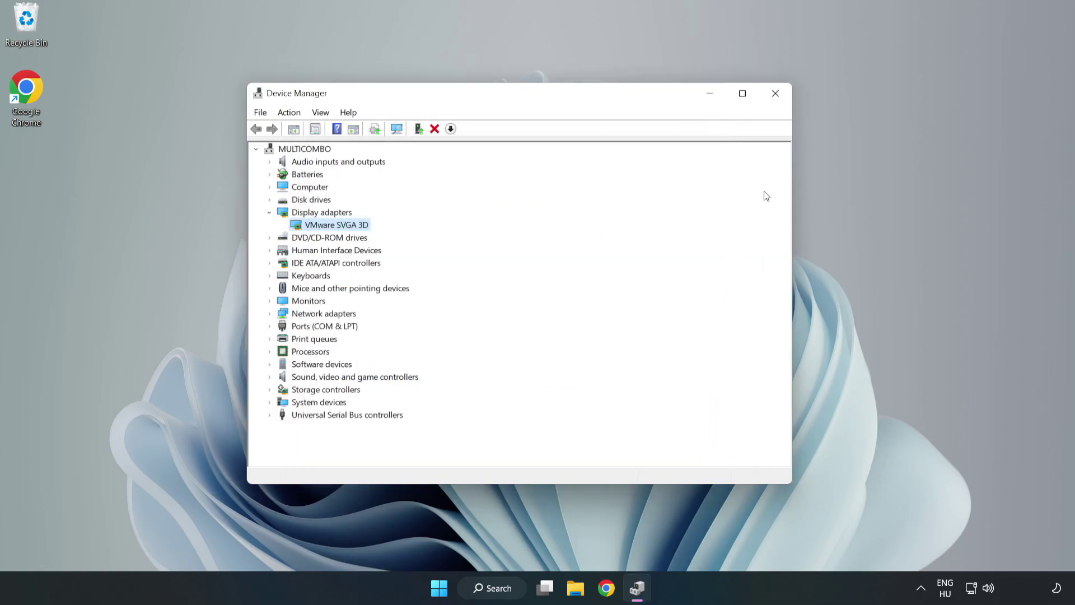
{"action": "left_click", "coordinate": [776, 96]}
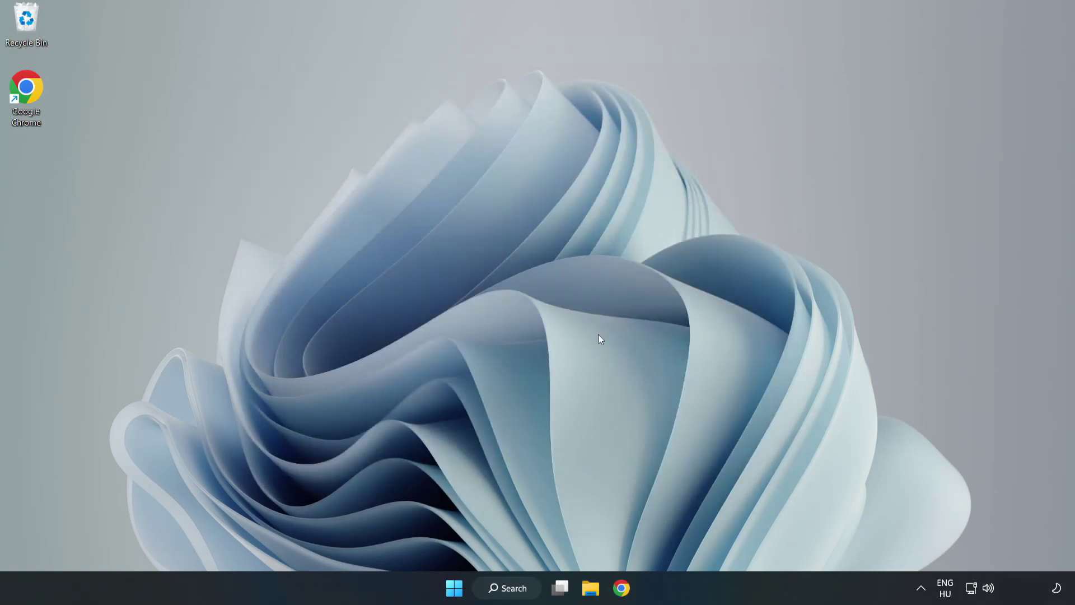
Search Windows for 'updates' to find Windows Update settings.
{"action": "left_click", "coordinate": [510, 588]}
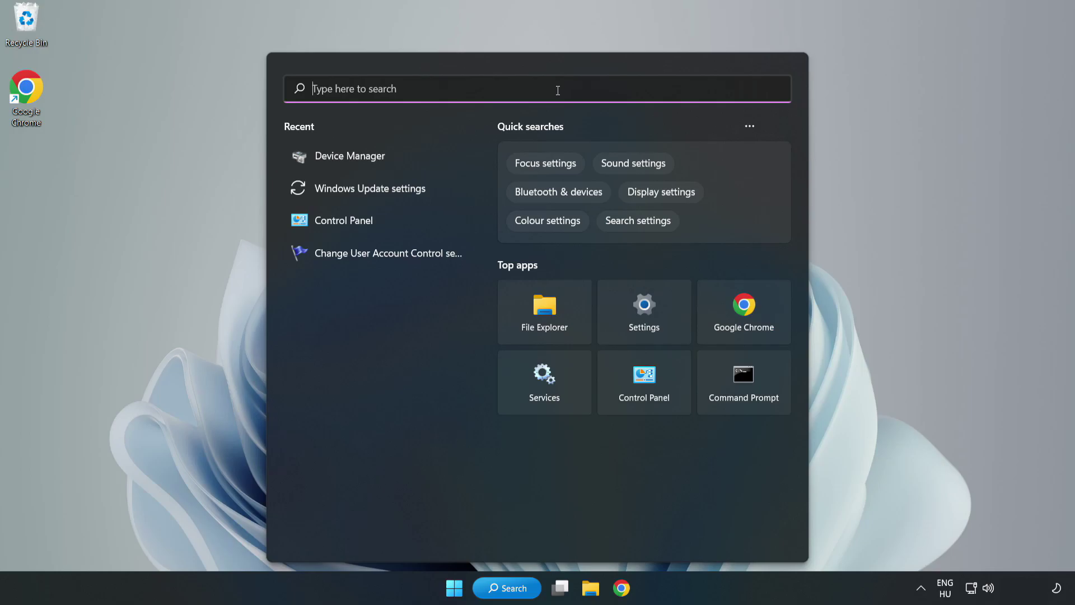
{"action": "type", "text": "updates"}
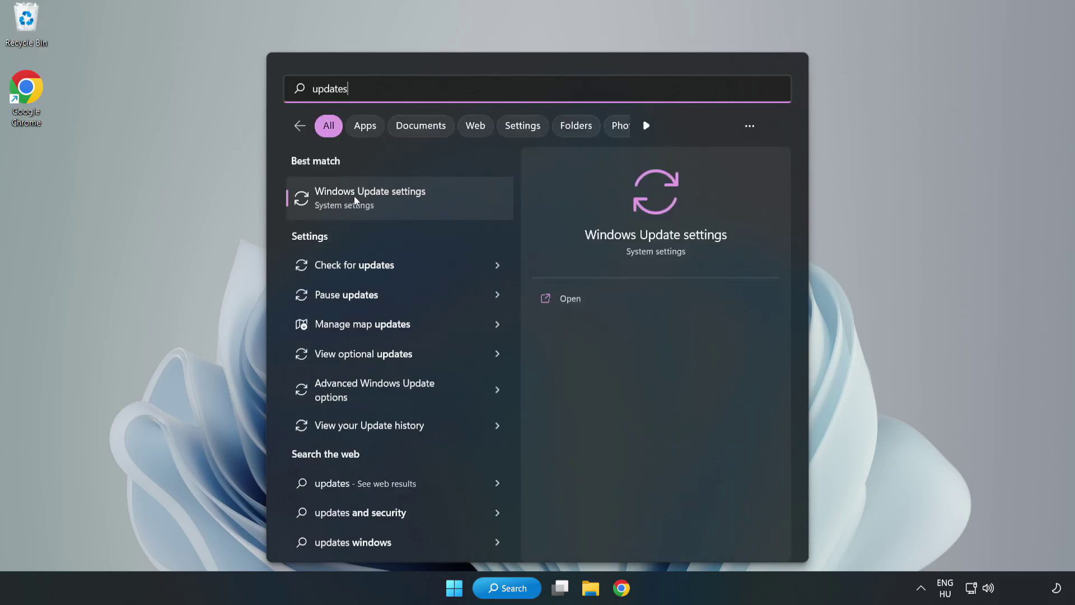
Open Windows Update maximized, check for updates until up to date, then close Settings.
{"action": "left_click", "coordinate": [383, 202]}
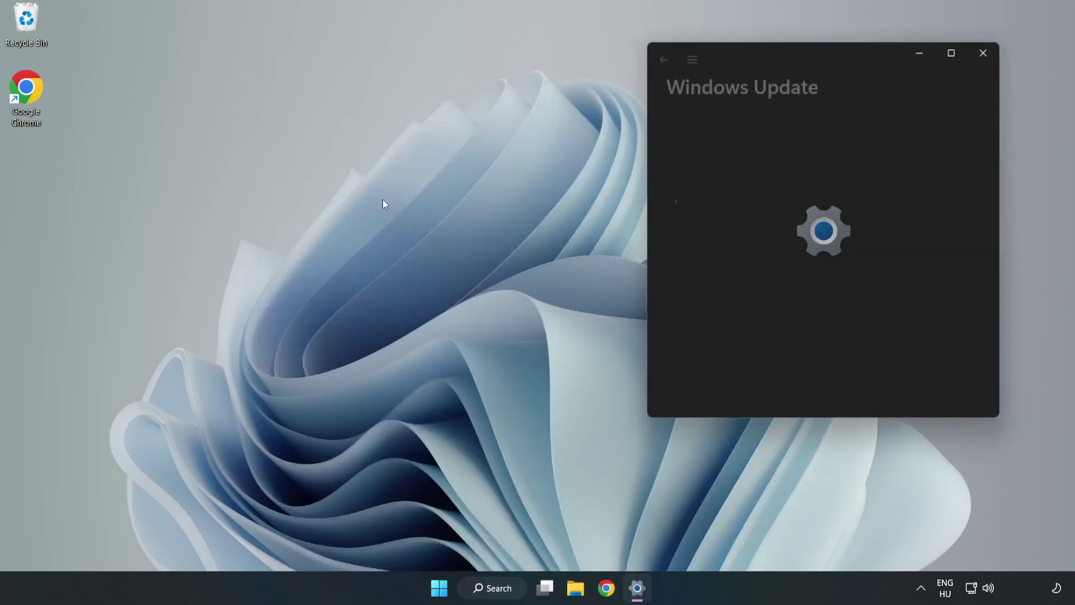
{"action": "left_click", "coordinate": [953, 53]}
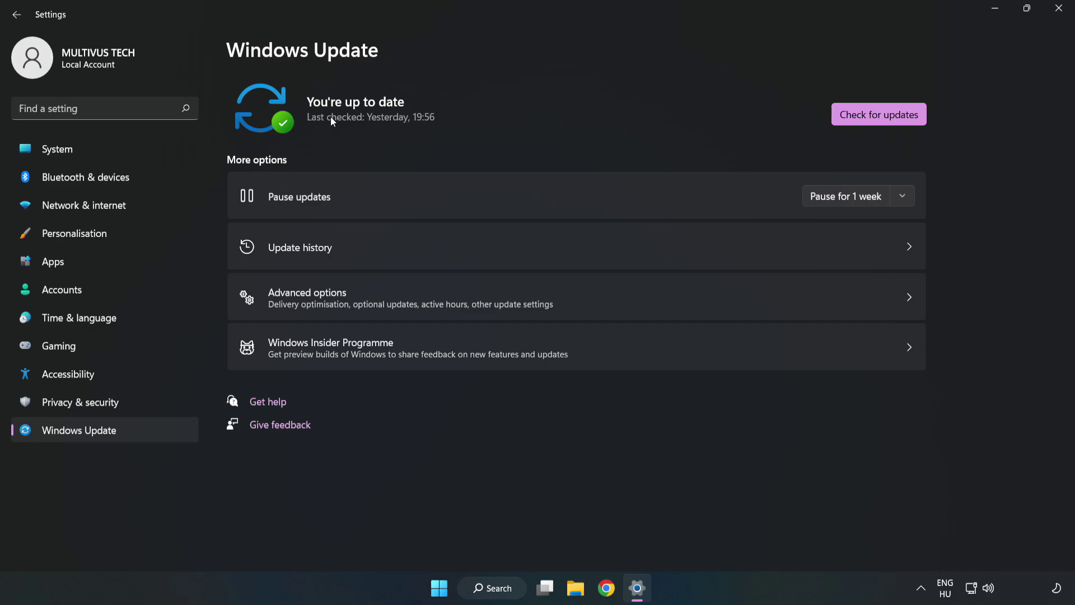
{"action": "left_click", "coordinate": [882, 117]}
{"action": "left_click", "coordinate": [1058, 8]}
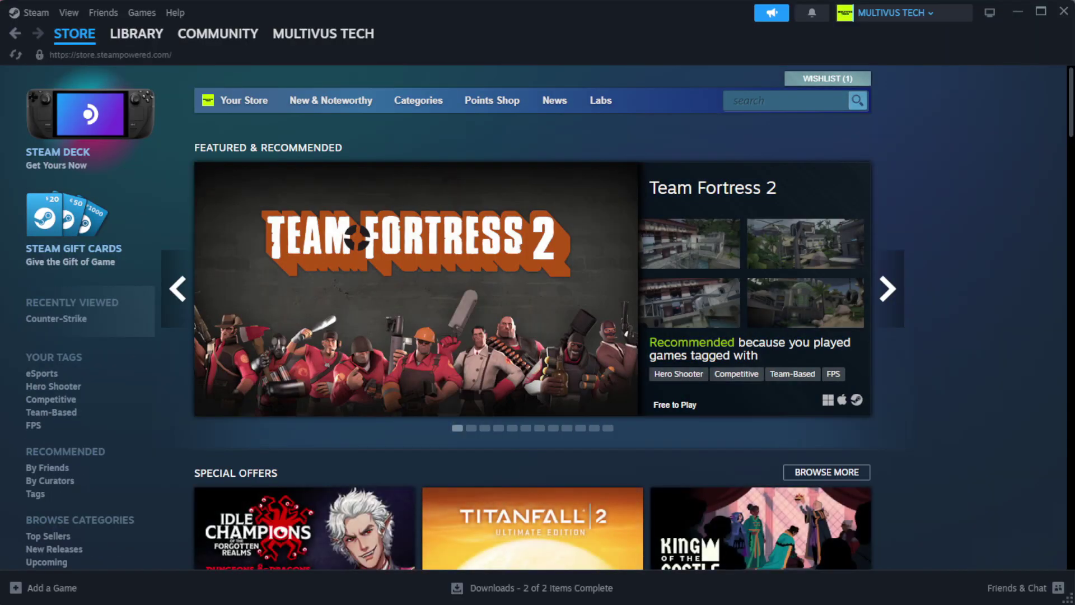
Go to Steam's Library home and bring up actions for YOUR NOT WORKING GAME.
{"action": "mouse_move", "coordinate": [125, 43]}
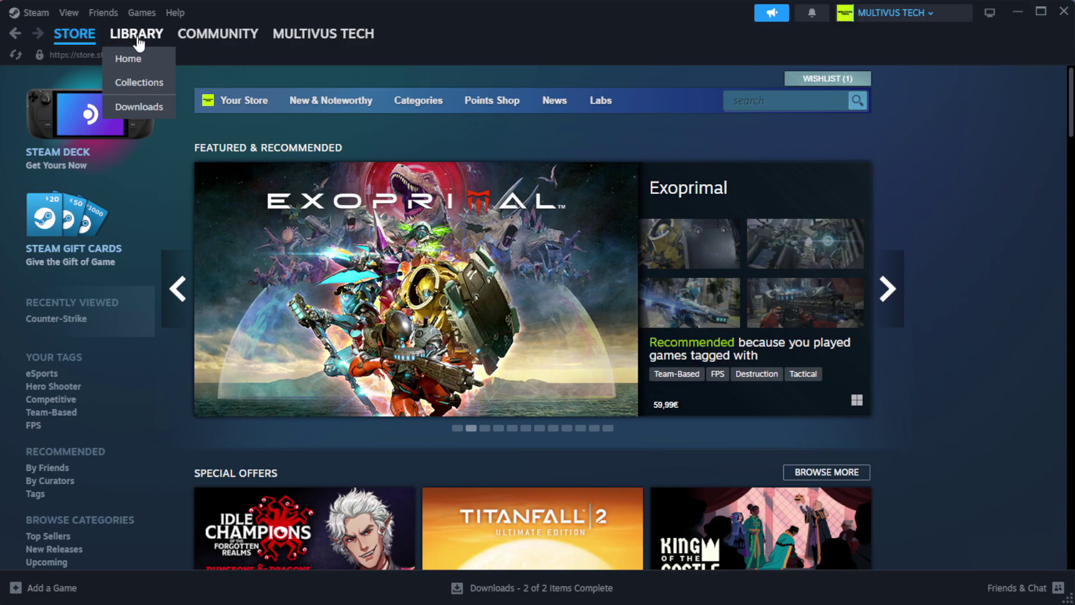
{"action": "left_click", "coordinate": [156, 61]}
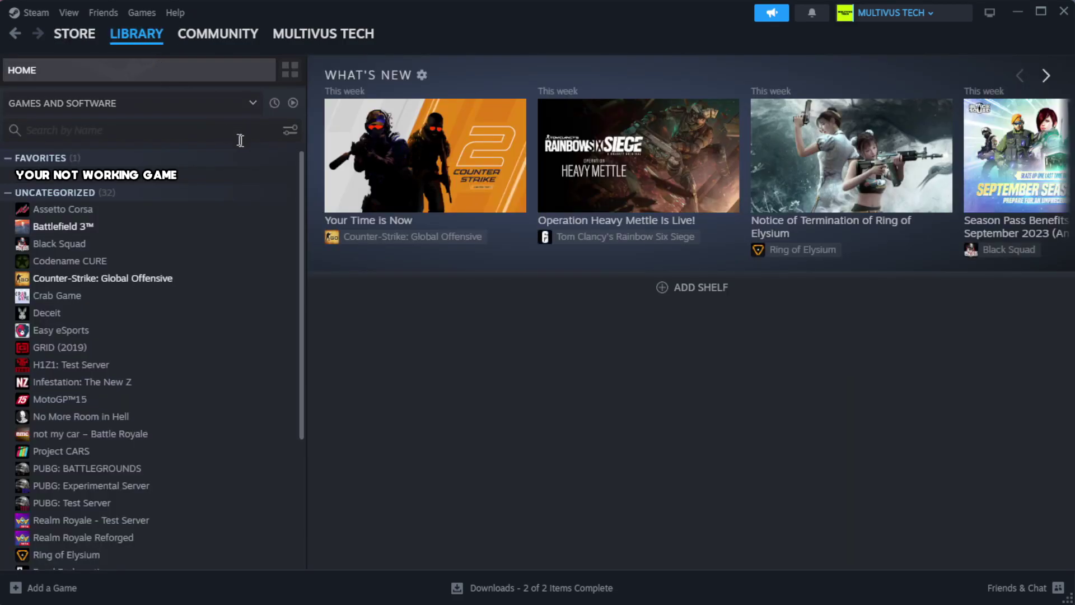
{"action": "right_click", "coordinate": [264, 177]}
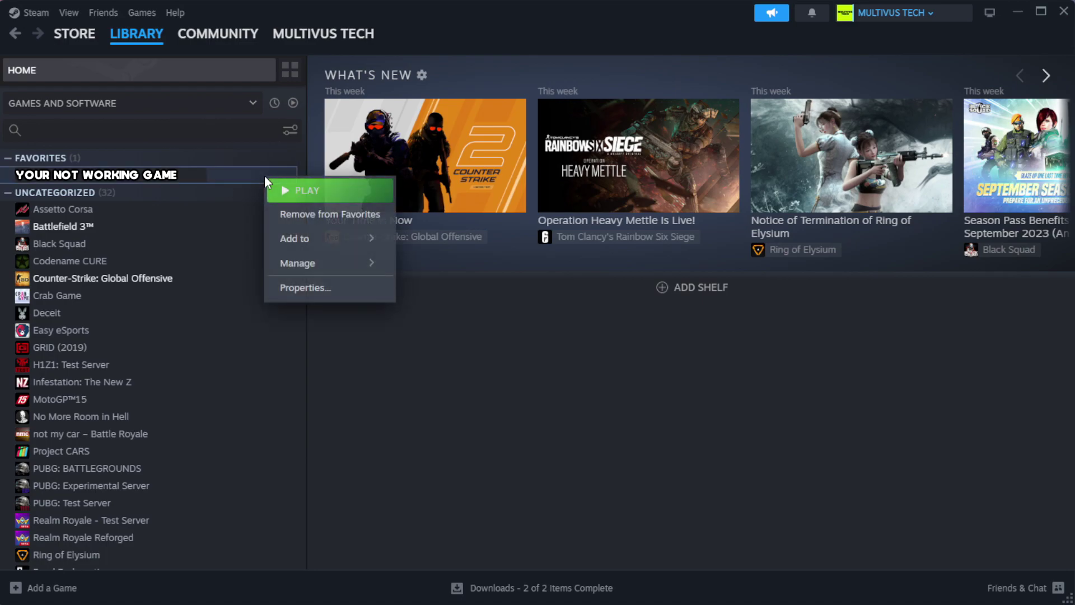
Verify the game's installed files in Properties, validating all 1039 files.
{"action": "left_click", "coordinate": [340, 292]}
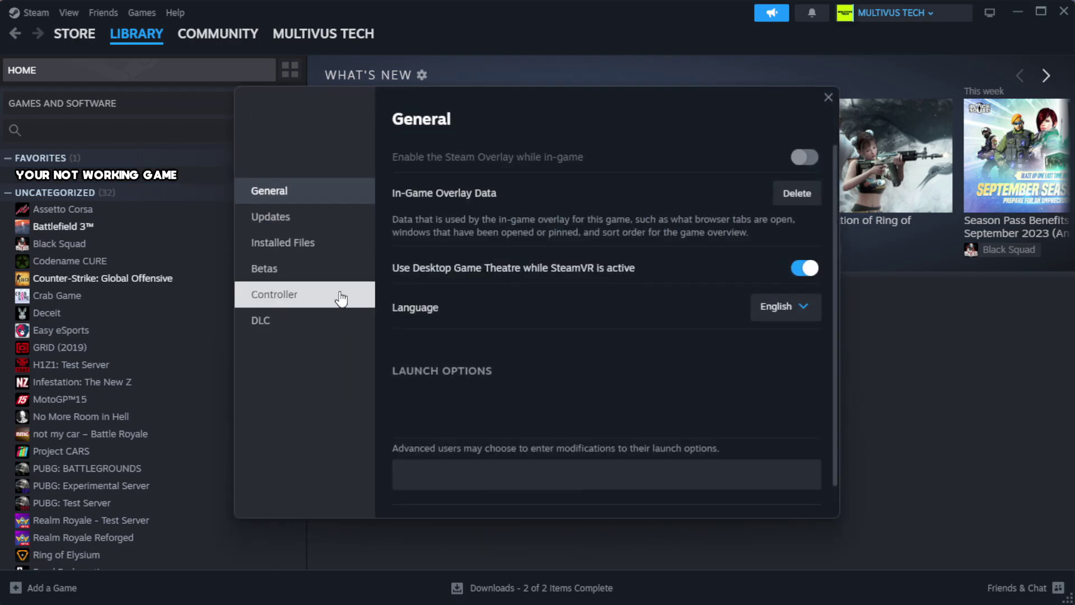
{"action": "left_click", "coordinate": [352, 255]}
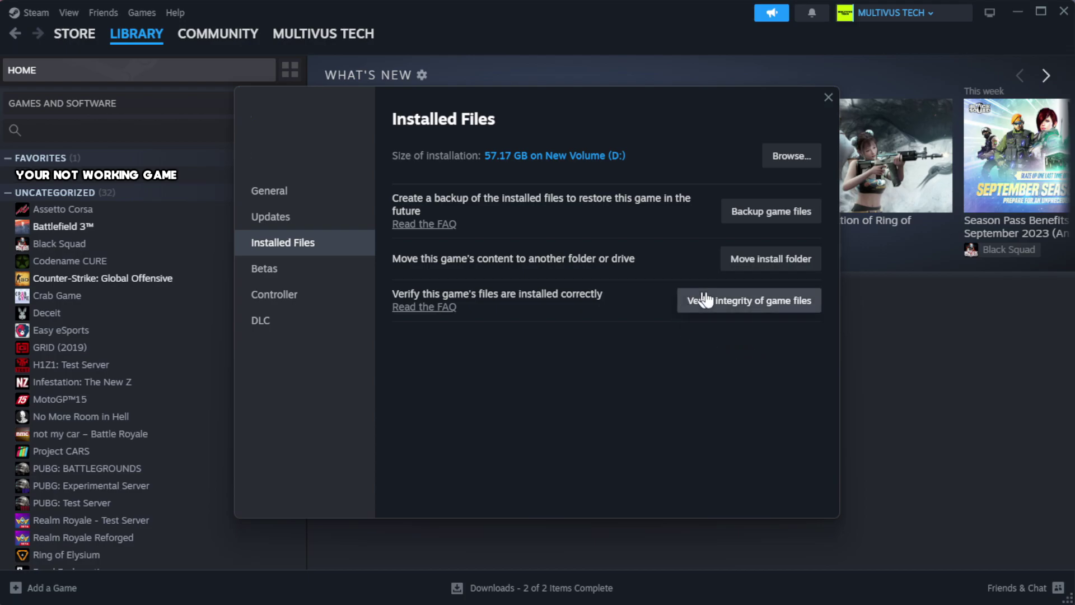
{"action": "left_click", "coordinate": [756, 312]}
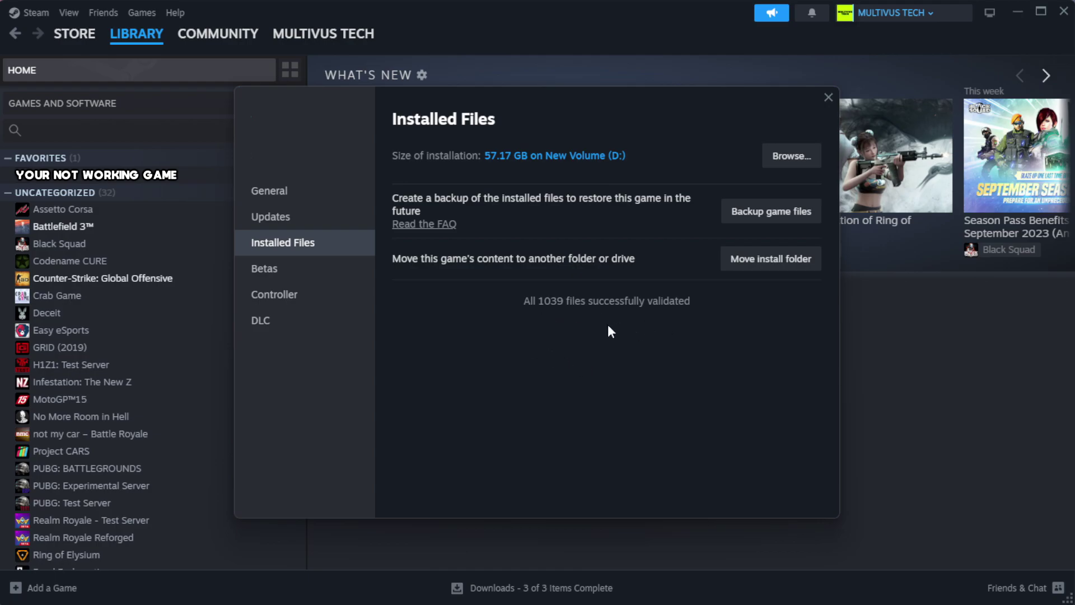
Open the game's install folder and right-click the YOUR NOT WORKING GAME shortcut.
{"action": "left_click", "coordinate": [786, 157]}
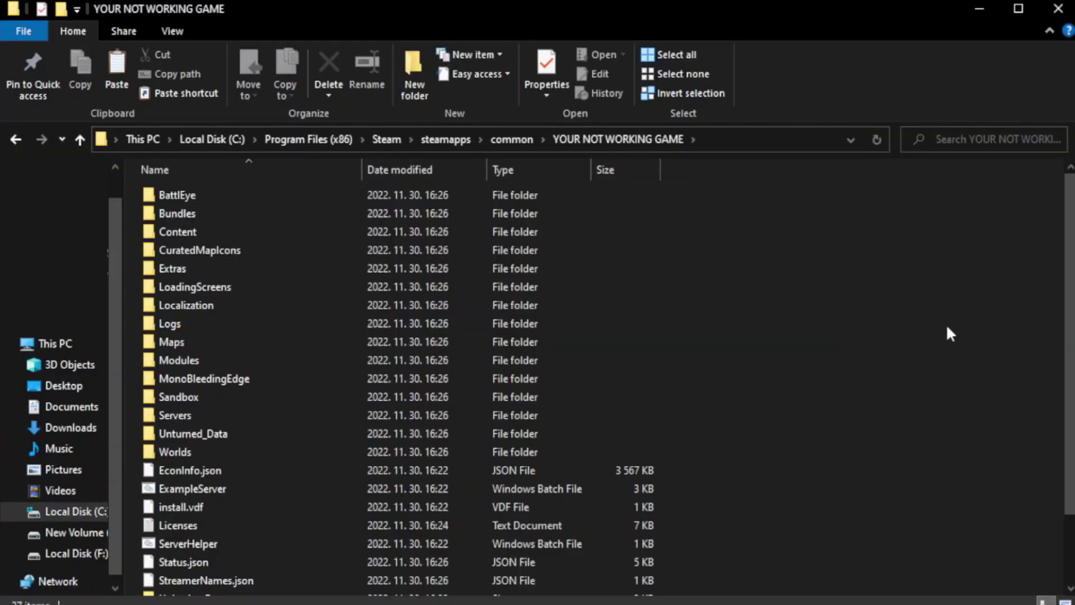
{"action": "scroll", "coordinate": [1070, 302], "scroll_direction": "down", "scroll_amount": 2}
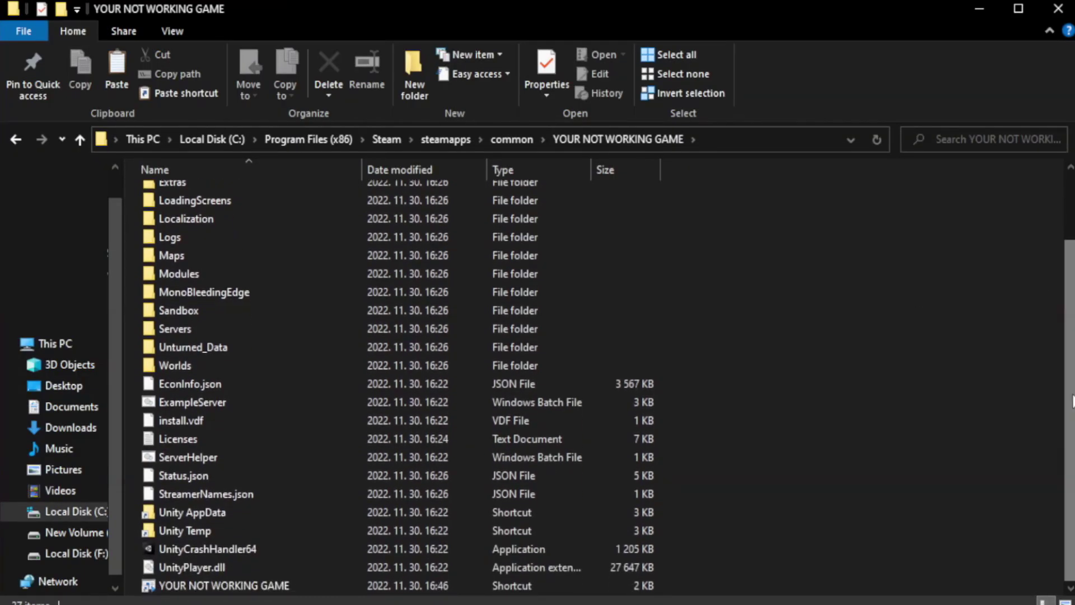
{"action": "left_click", "coordinate": [431, 585]}
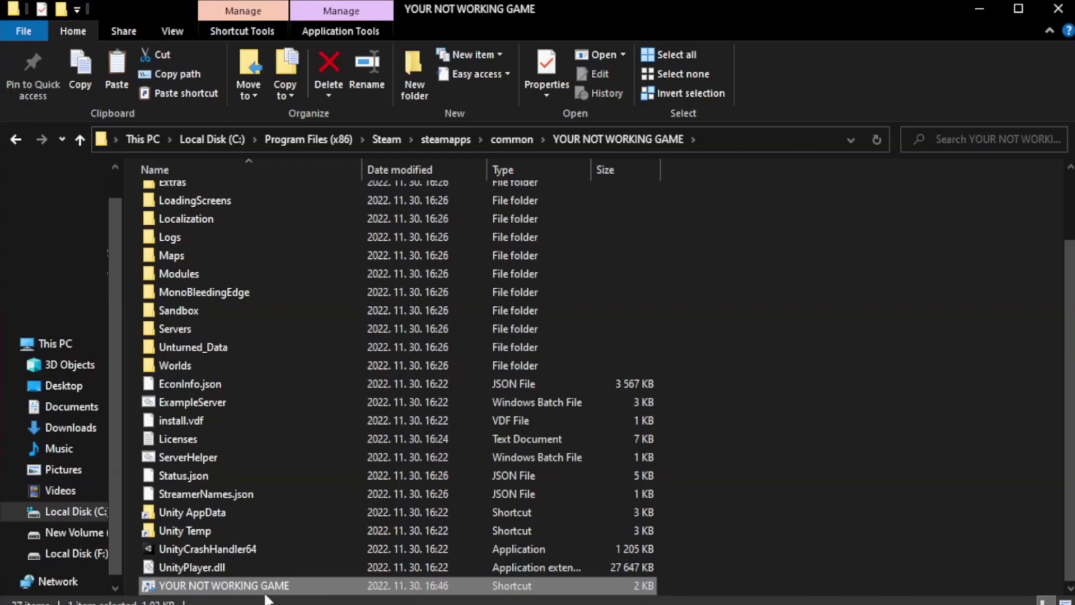
{"action": "right_click", "coordinate": [358, 585]}
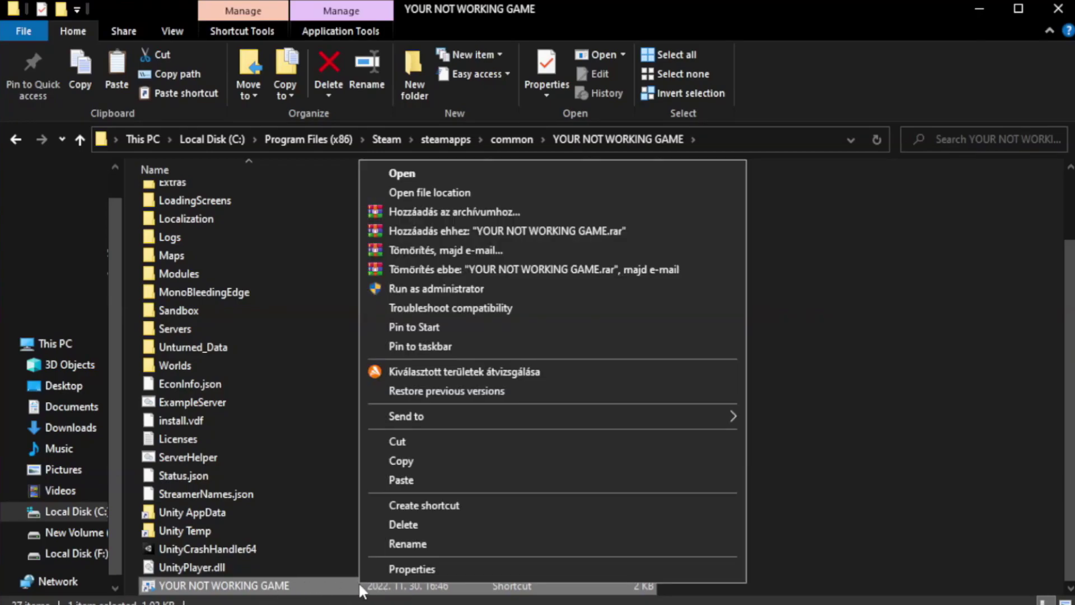
Set the shortcut to Windows 8 compatibility mode with fullscreen optimizations disabled, and apply.
{"action": "left_click", "coordinate": [548, 567]}
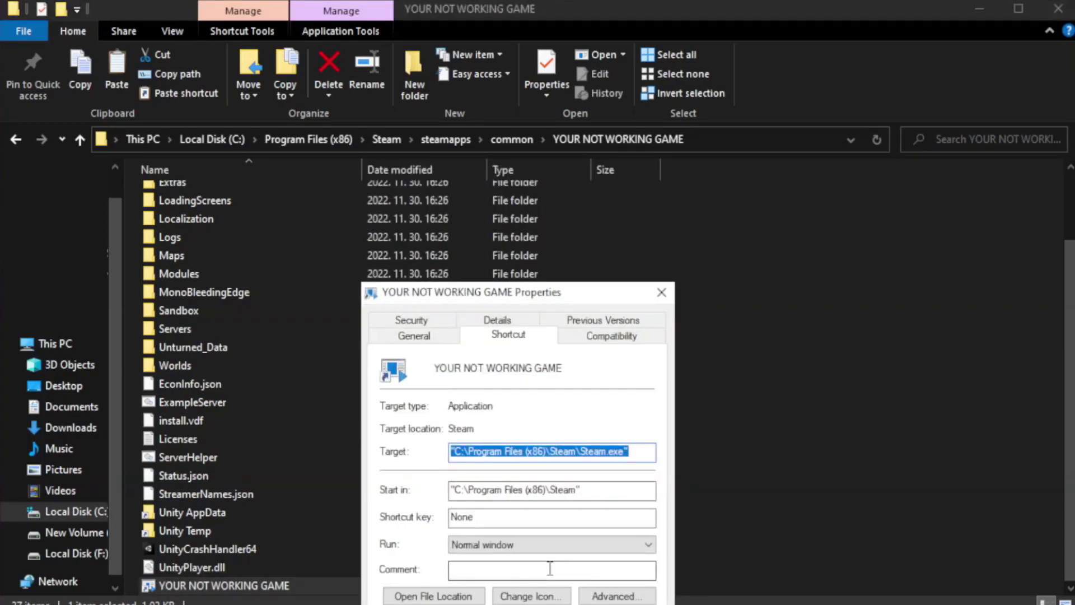
{"action": "left_click_drag", "start_coordinate": [539, 298], "coordinate": [540, 109]}
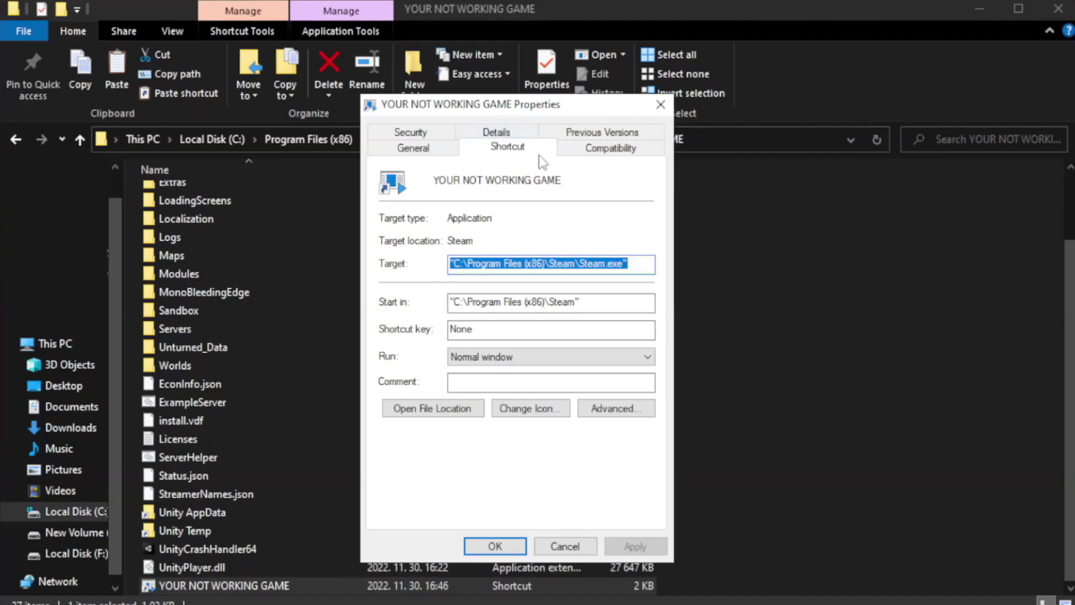
{"action": "left_click", "coordinate": [608, 148]}
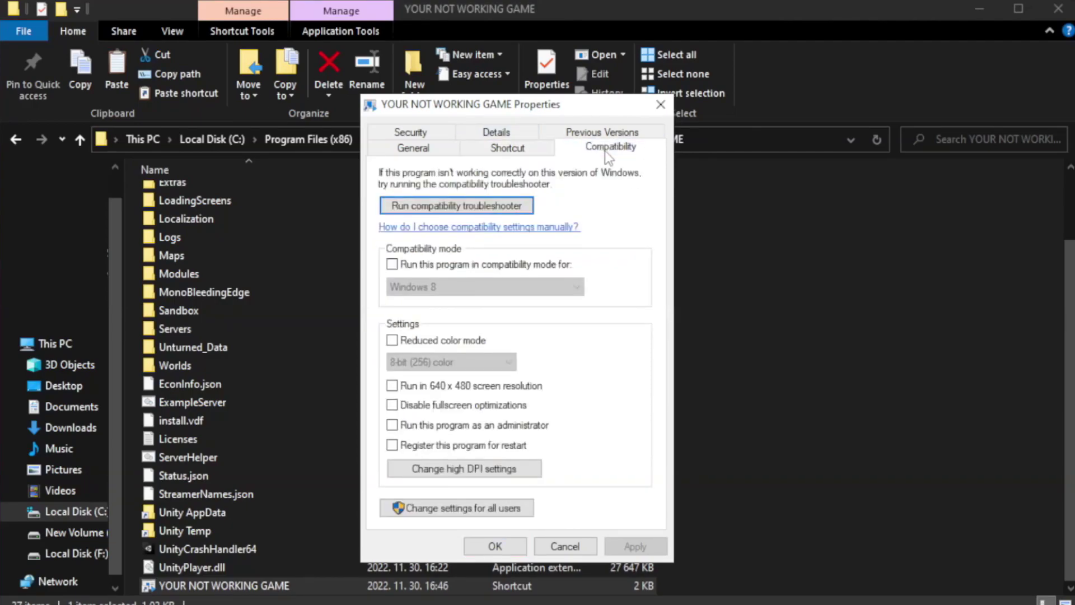
{"action": "left_click", "coordinate": [434, 265]}
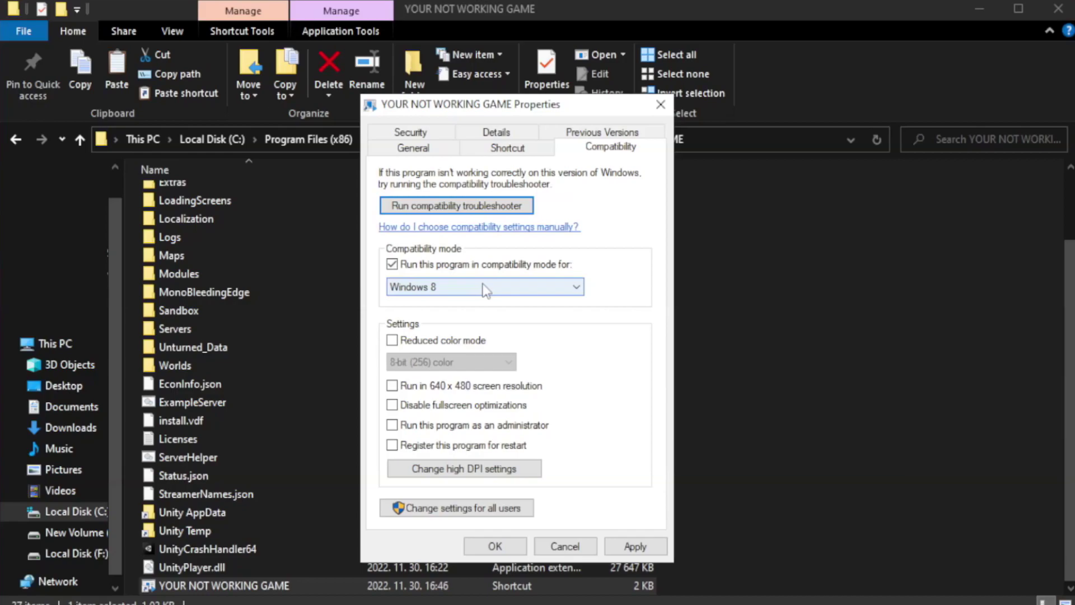
{"action": "left_click", "coordinate": [437, 286]}
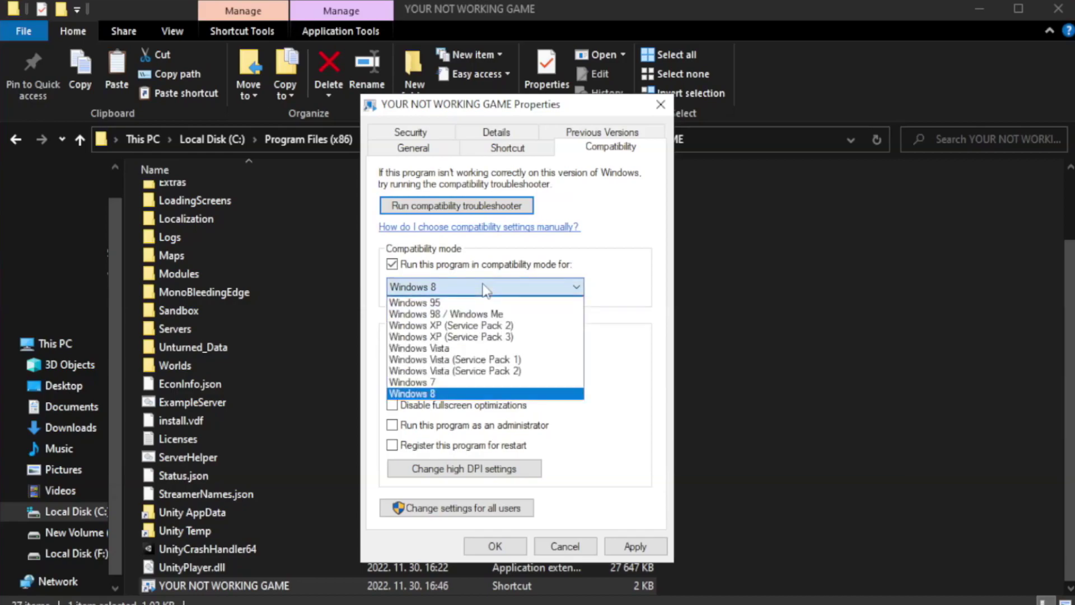
{"action": "left_click", "coordinate": [454, 393]}
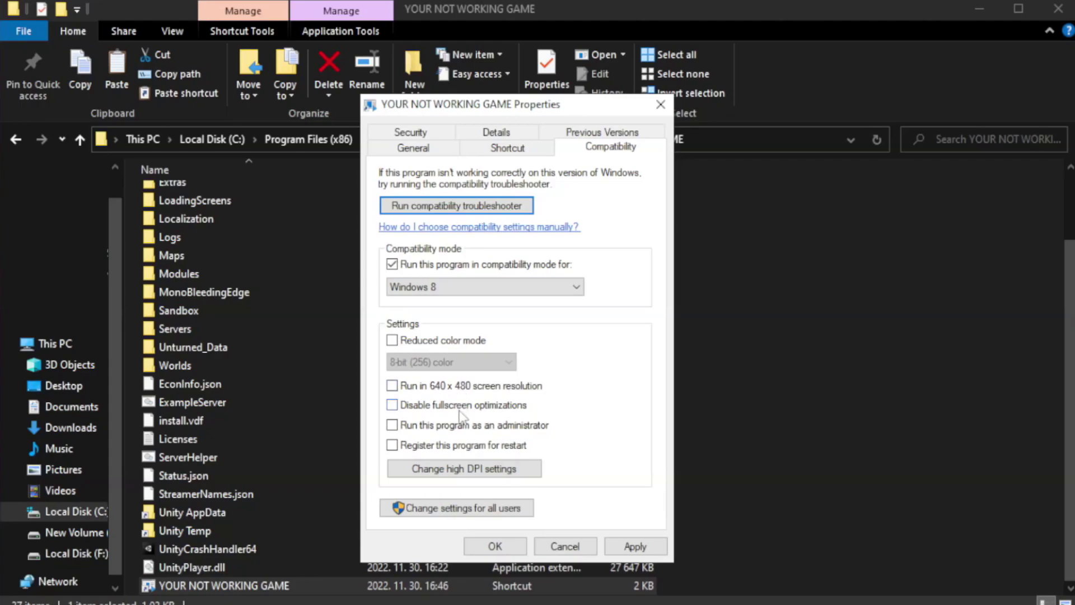
{"action": "left_click", "coordinate": [420, 413]}
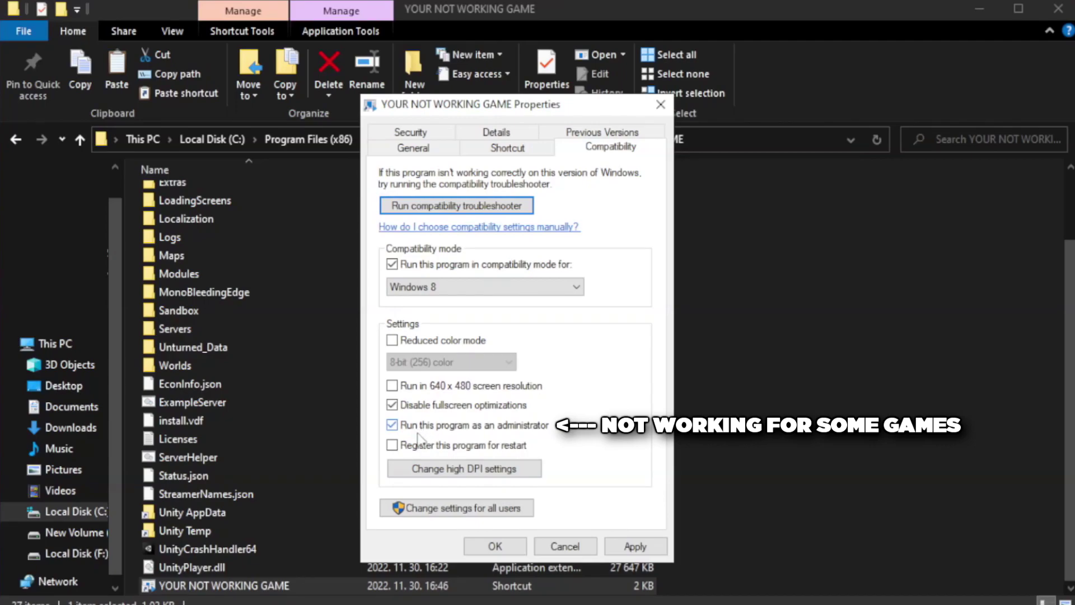
{"action": "left_click", "coordinate": [642, 543]}
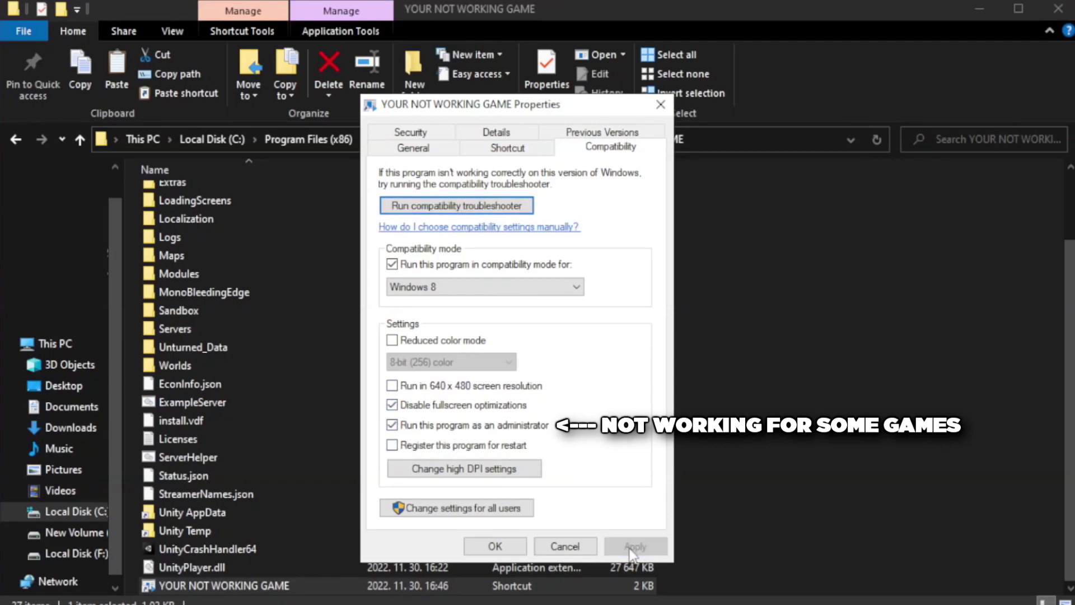
{"action": "left_click", "coordinate": [494, 547]}
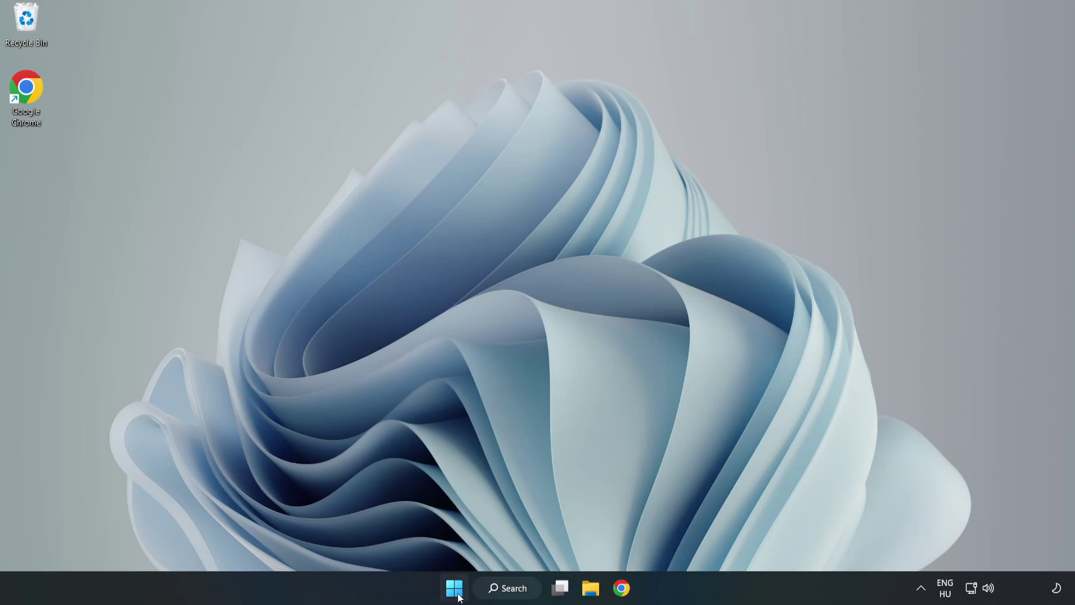
Open Task Manager from the Start right-click menu to its Startup tab.
{"action": "right_click", "coordinate": [455, 588]}
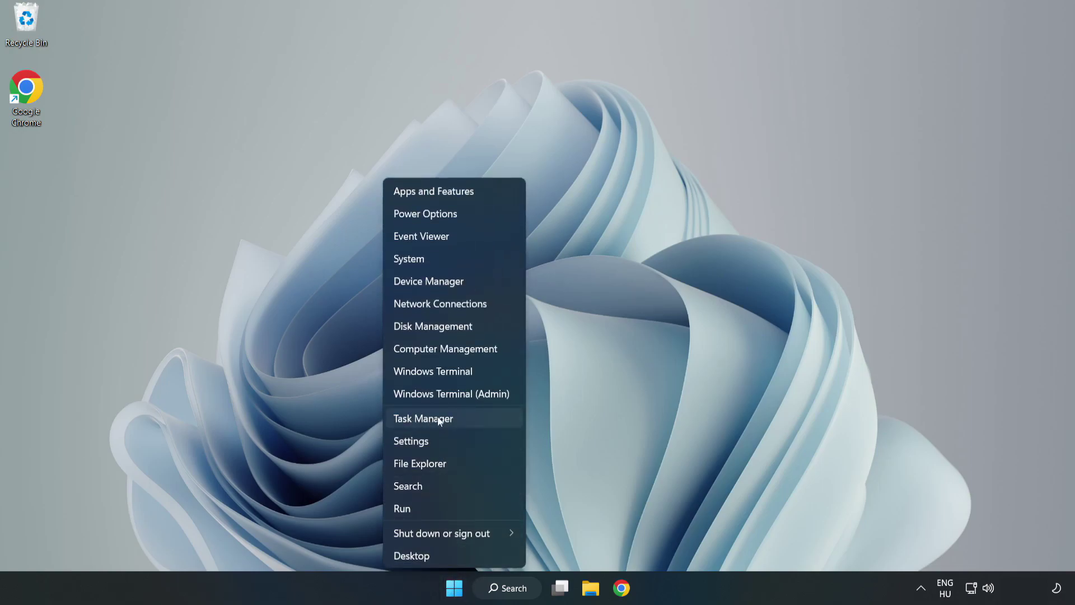
{"action": "left_click", "coordinate": [453, 420]}
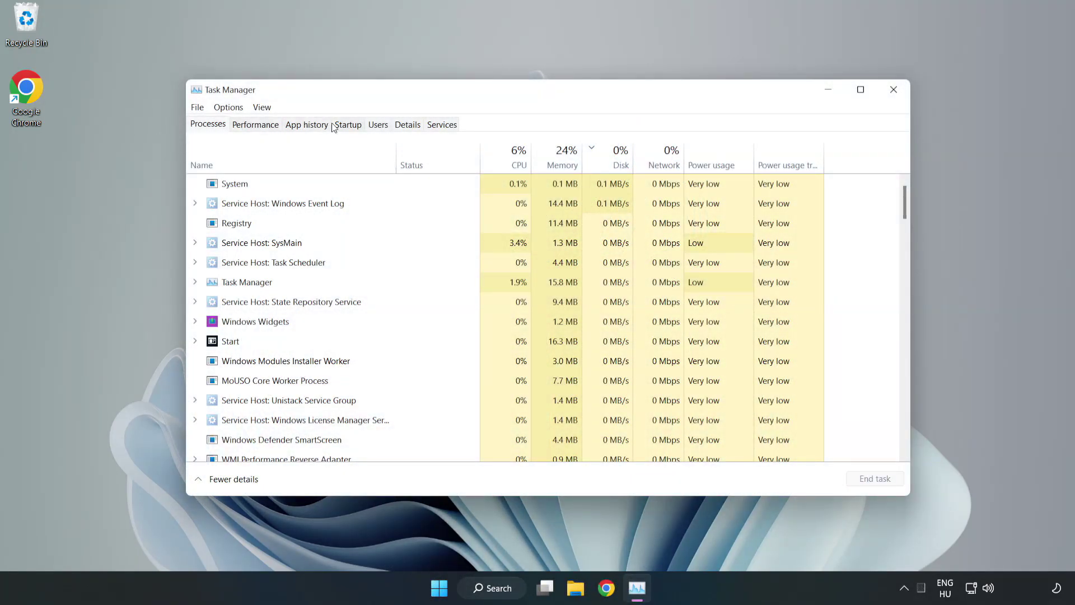
{"action": "left_click", "coordinate": [349, 124]}
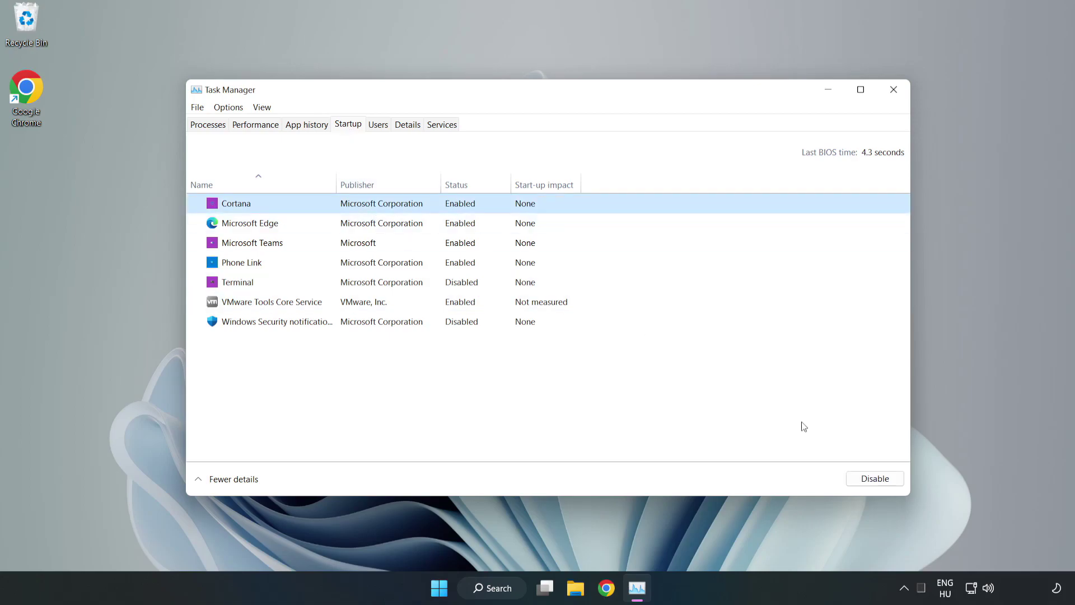
Disable Cortana, Microsoft Edge, Microsoft Teams and Phone Link at startup.
{"action": "left_click", "coordinate": [873, 479]}
{"action": "left_click", "coordinate": [469, 226]}
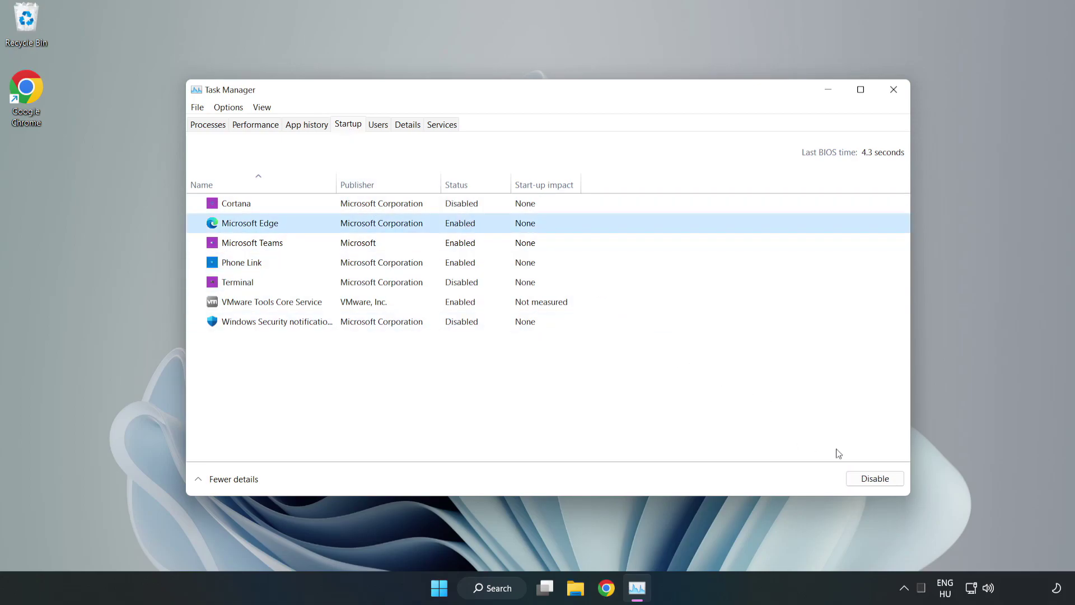
{"action": "left_click", "coordinate": [862, 477]}
{"action": "left_click", "coordinate": [367, 245]}
{"action": "left_click", "coordinate": [852, 473]}
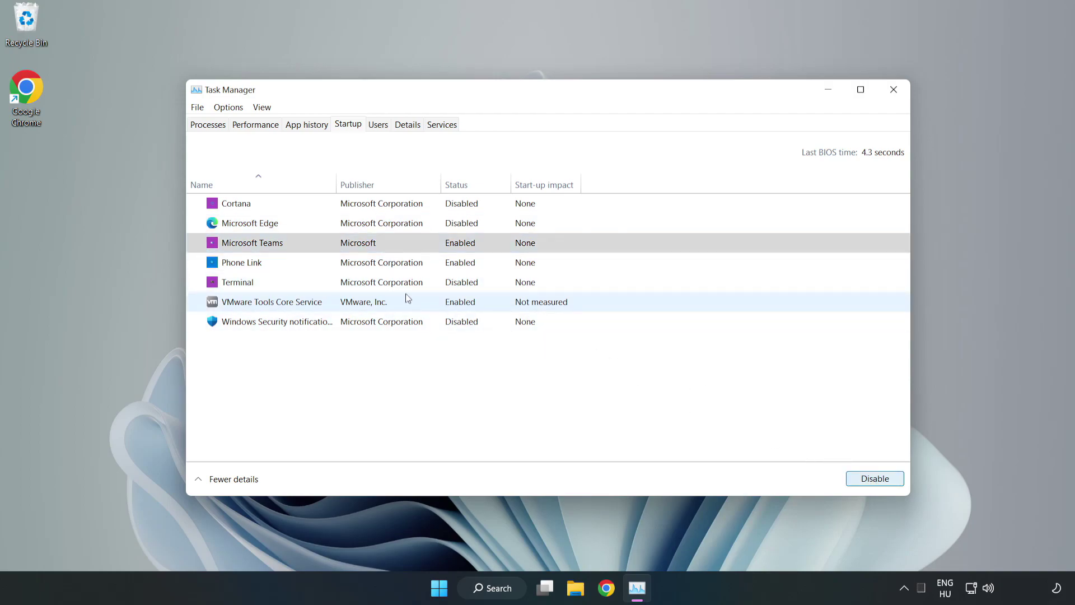
{"action": "left_click", "coordinate": [357, 263]}
{"action": "left_click", "coordinate": [892, 482]}
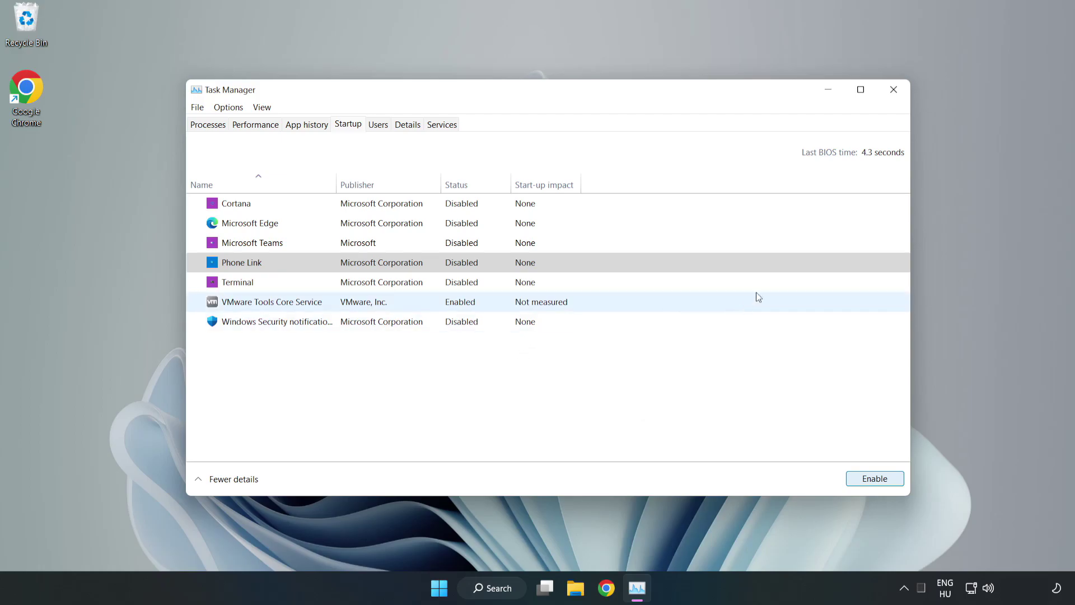
Close Task Manager, then search 'security' and launch the Windows Security app.
{"action": "left_click", "coordinate": [894, 90]}
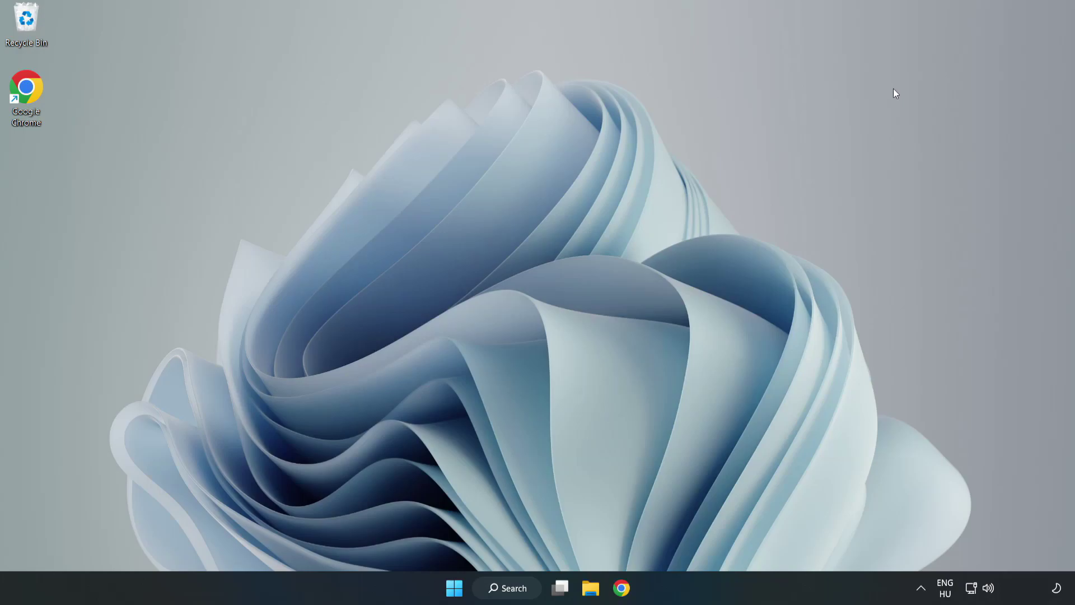
{"action": "left_click", "coordinate": [509, 596]}
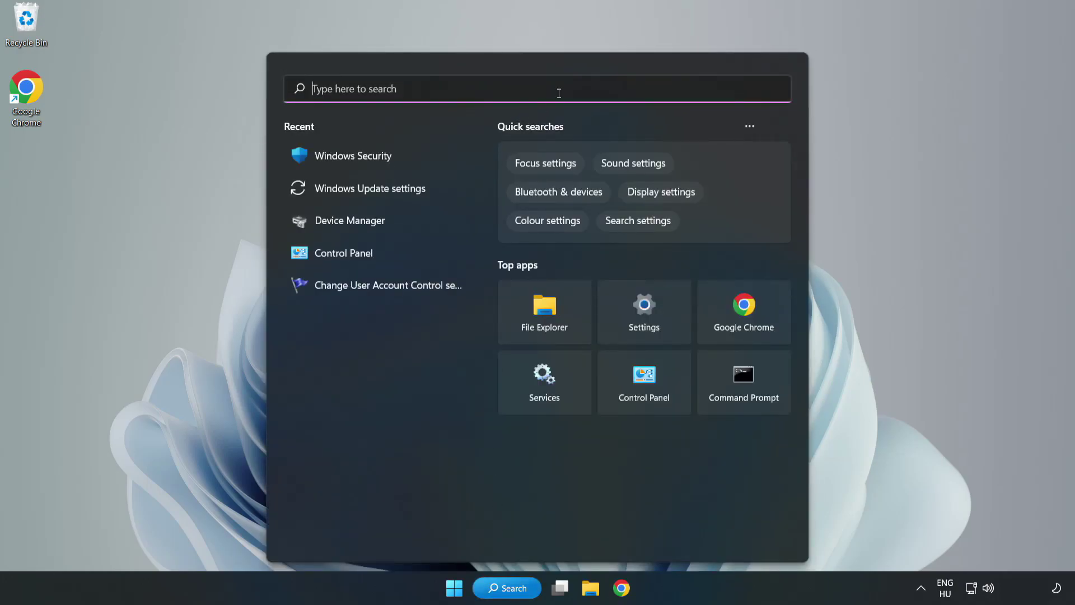
{"action": "type", "text": "secu"}
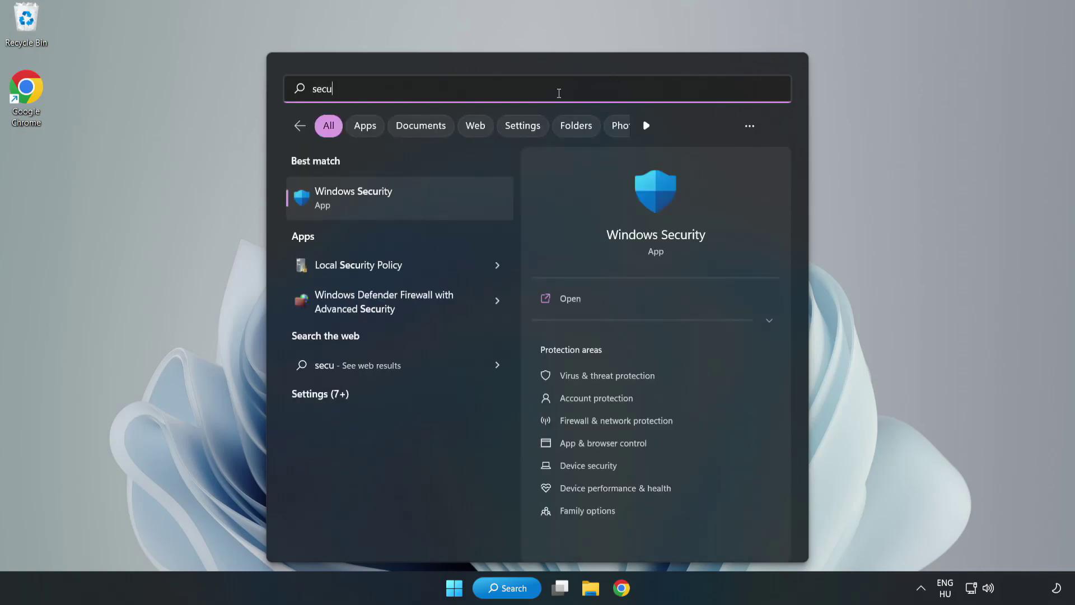
{"action": "type", "text": "rity"}
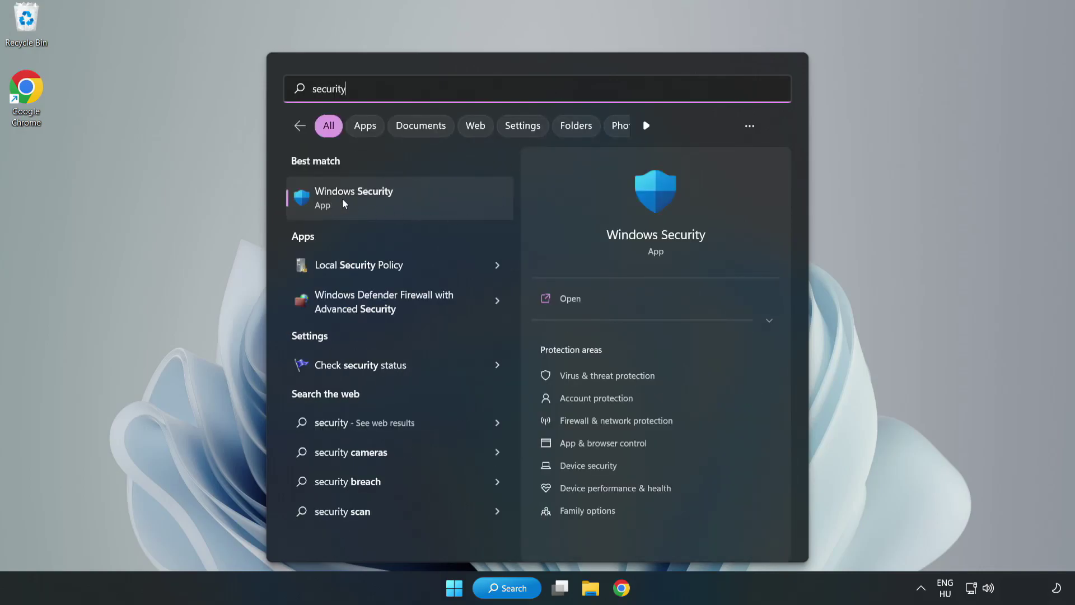
{"action": "left_click", "coordinate": [389, 203]}
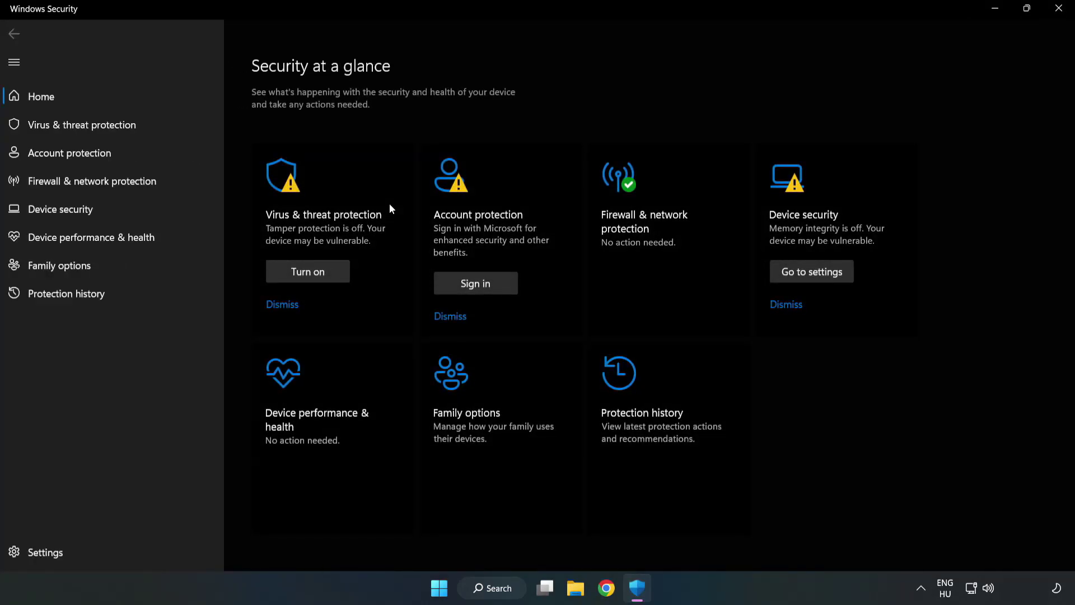
Go through Virus & threat protection > Manage settings to Add or remove exclusions.
{"action": "left_click", "coordinate": [69, 129]}
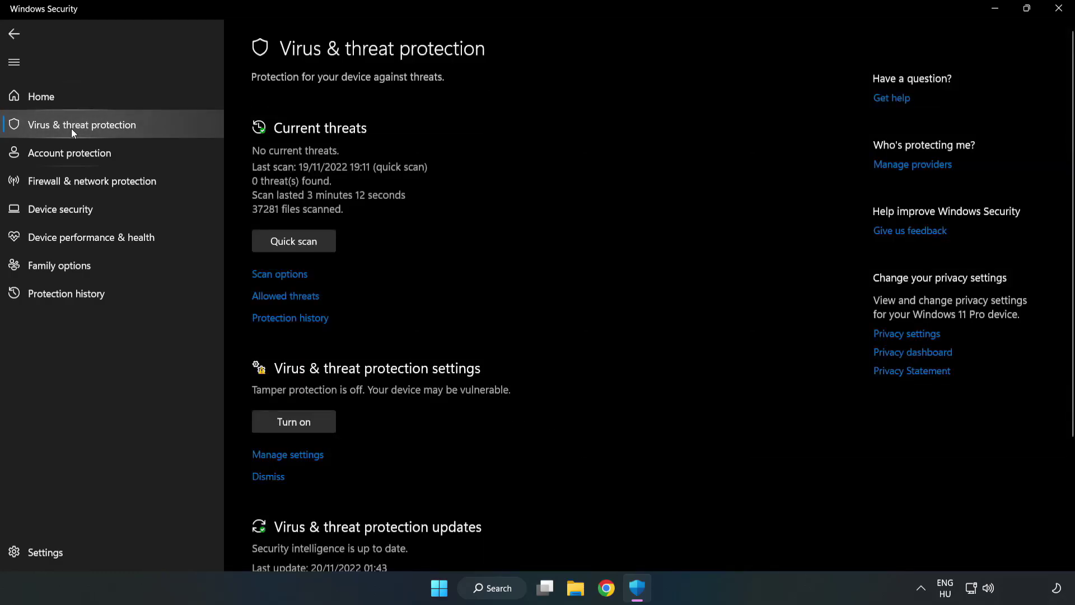
{"action": "scroll", "coordinate": [561, 217], "scroll_direction": "down", "scroll_amount": 3}
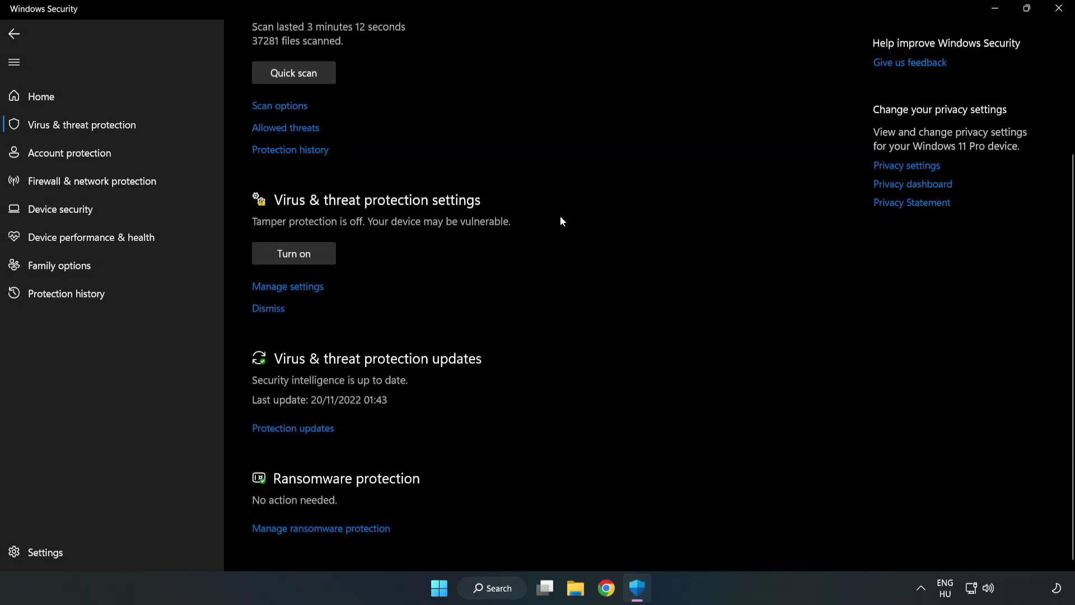
{"action": "left_click", "coordinate": [293, 288]}
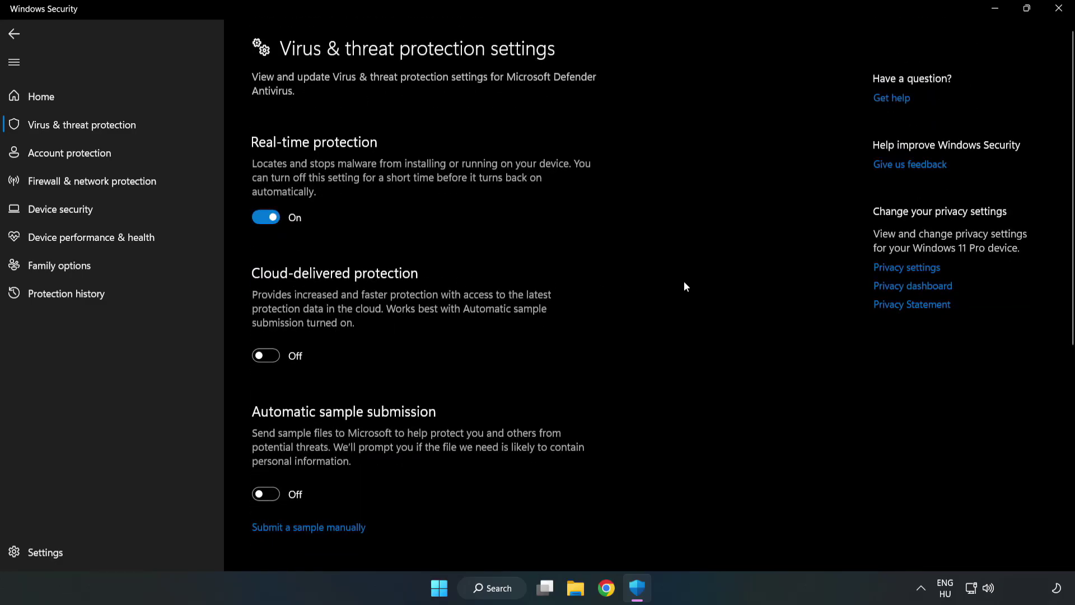
{"action": "scroll", "coordinate": [684, 281], "scroll_direction": "down", "scroll_amount": 6}
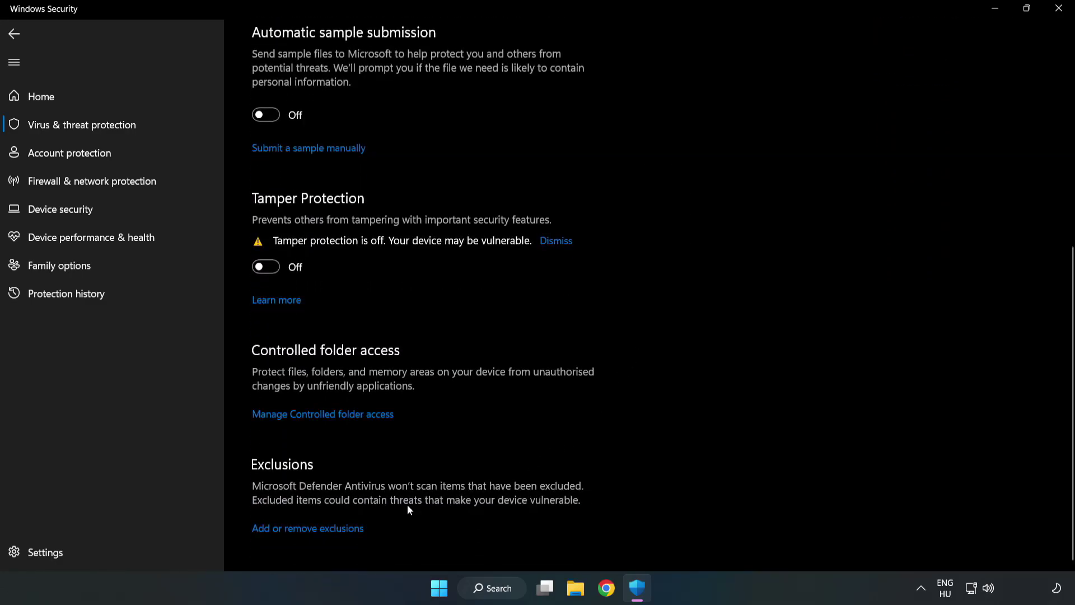
{"action": "left_click", "coordinate": [318, 529]}
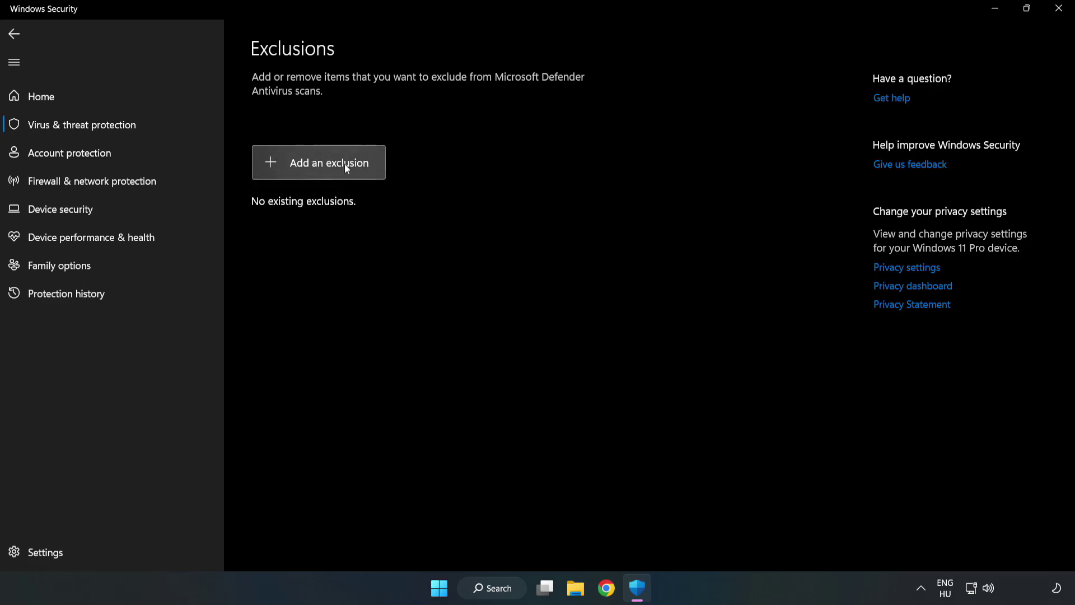
Add a File exclusion for the NOT WORKING APP shortcut in C:\Program Files (x86)\NOT WORKING APP.
{"action": "left_click", "coordinate": [328, 167]}
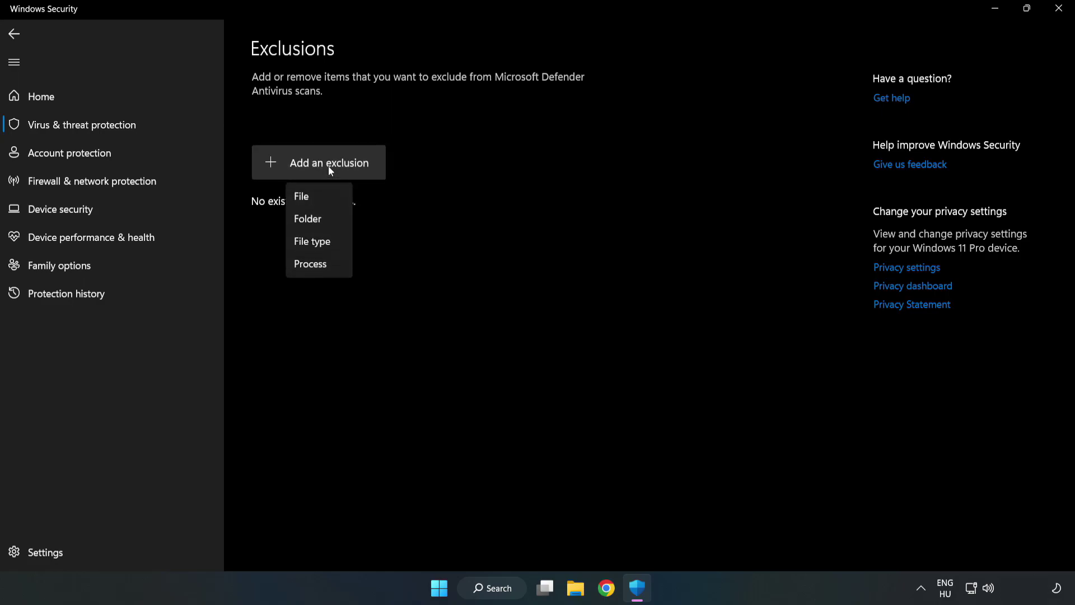
{"action": "left_click", "coordinate": [307, 198]}
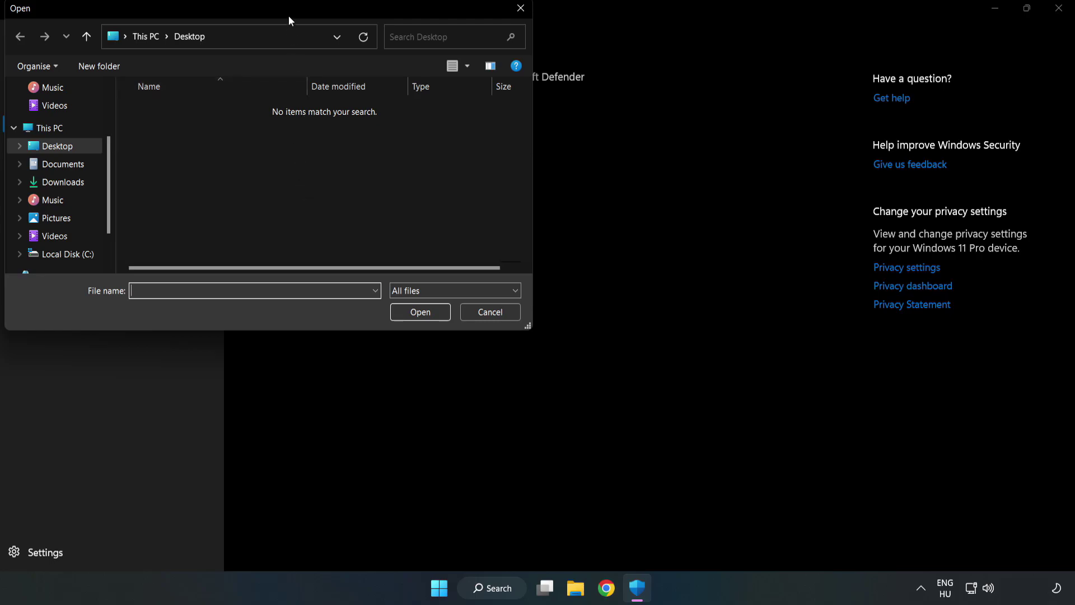
{"action": "left_click_drag", "start_coordinate": [288, 17], "coordinate": [495, 123]}
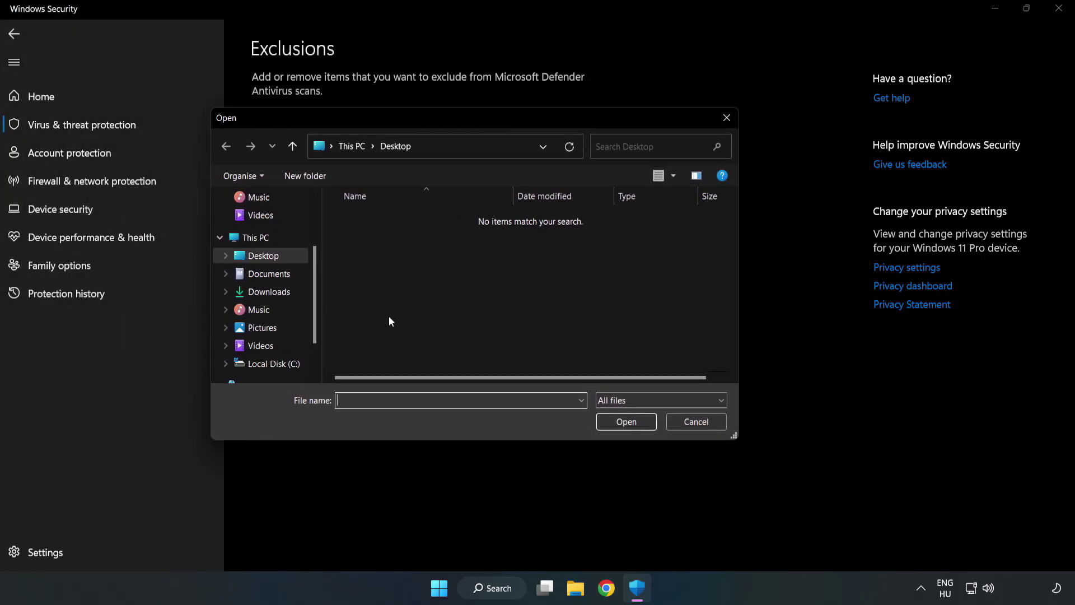
{"action": "left_click", "coordinate": [275, 365]}
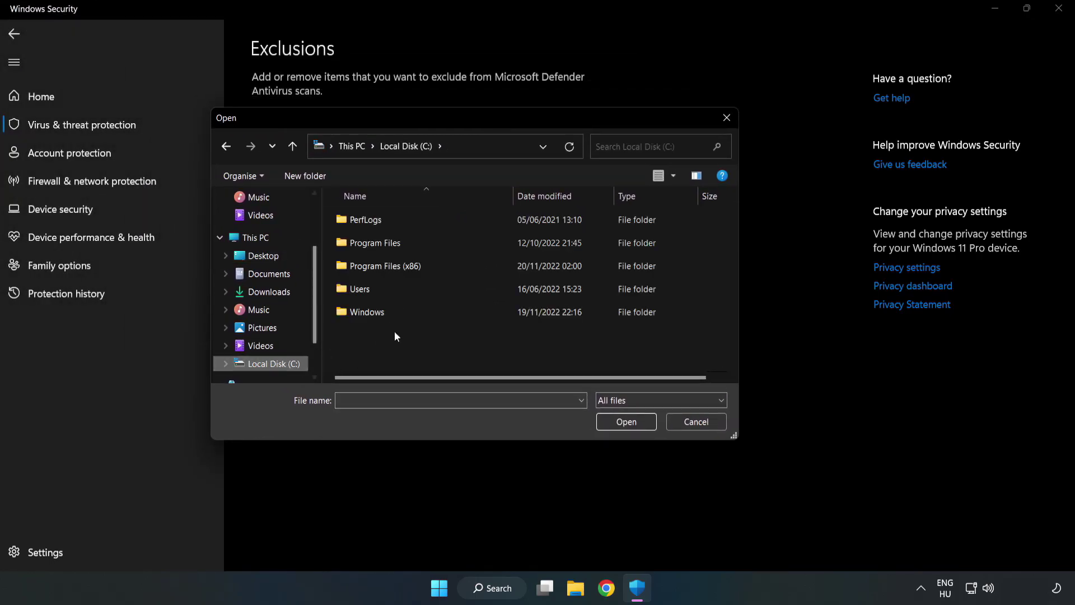
{"action": "double_click", "coordinate": [422, 267]}
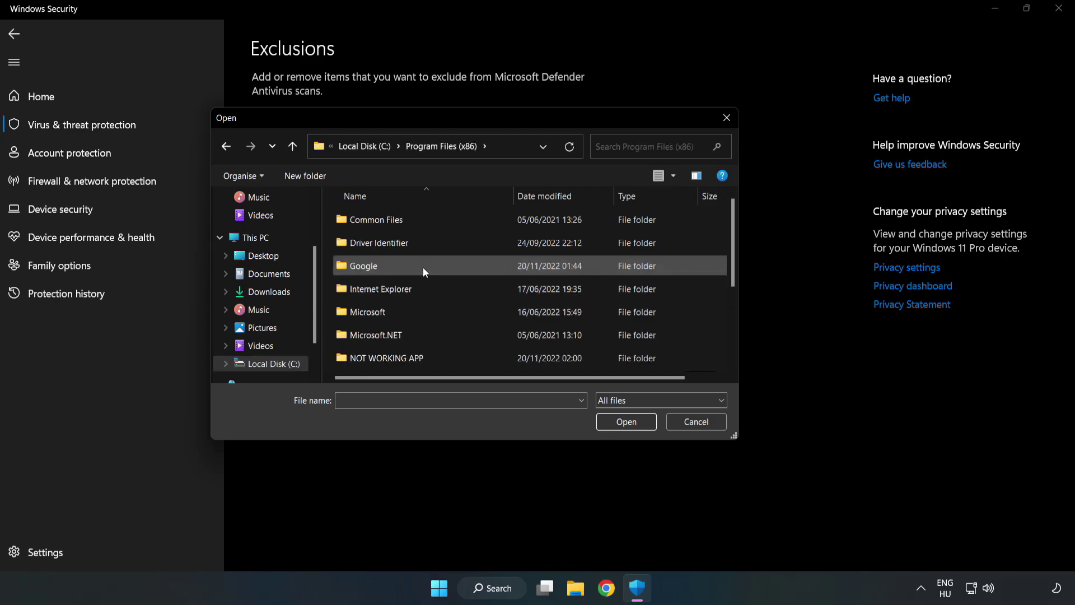
{"action": "double_click", "coordinate": [423, 358]}
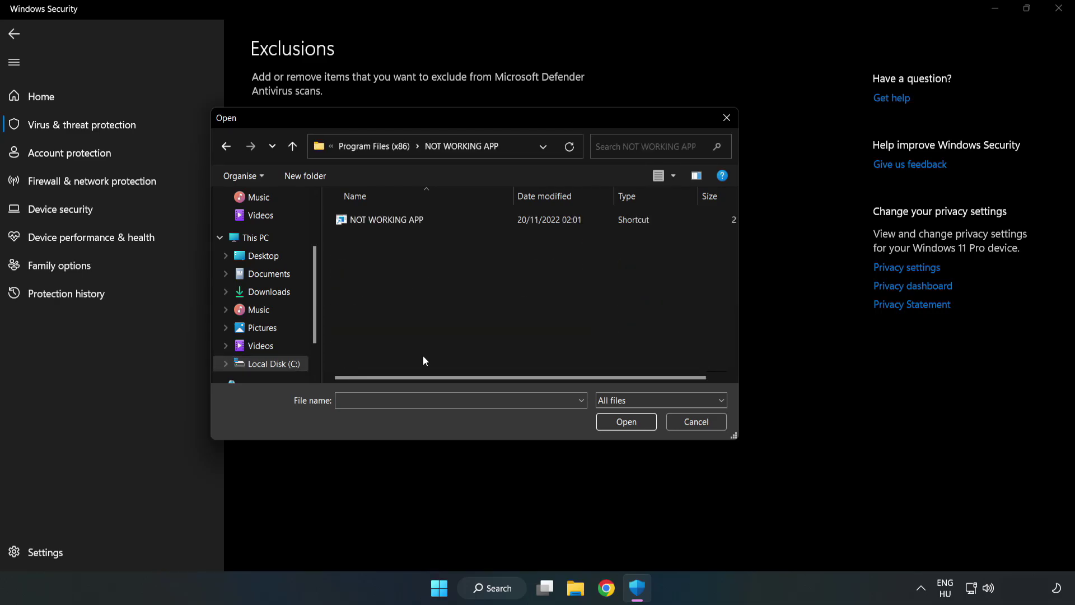
{"action": "left_click", "coordinate": [379, 220]}
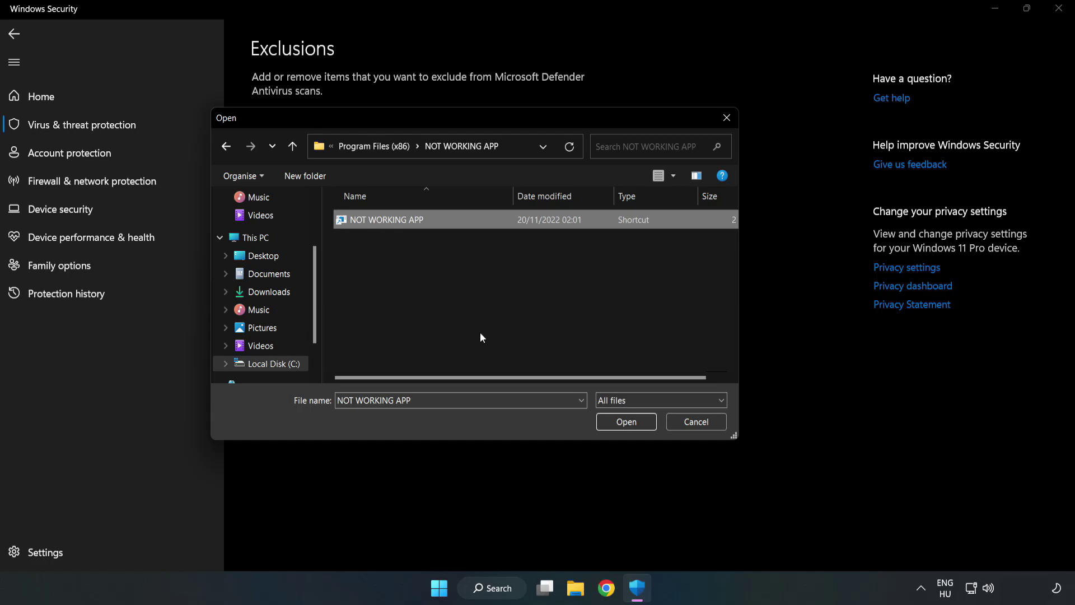
{"action": "left_click", "coordinate": [626, 422]}
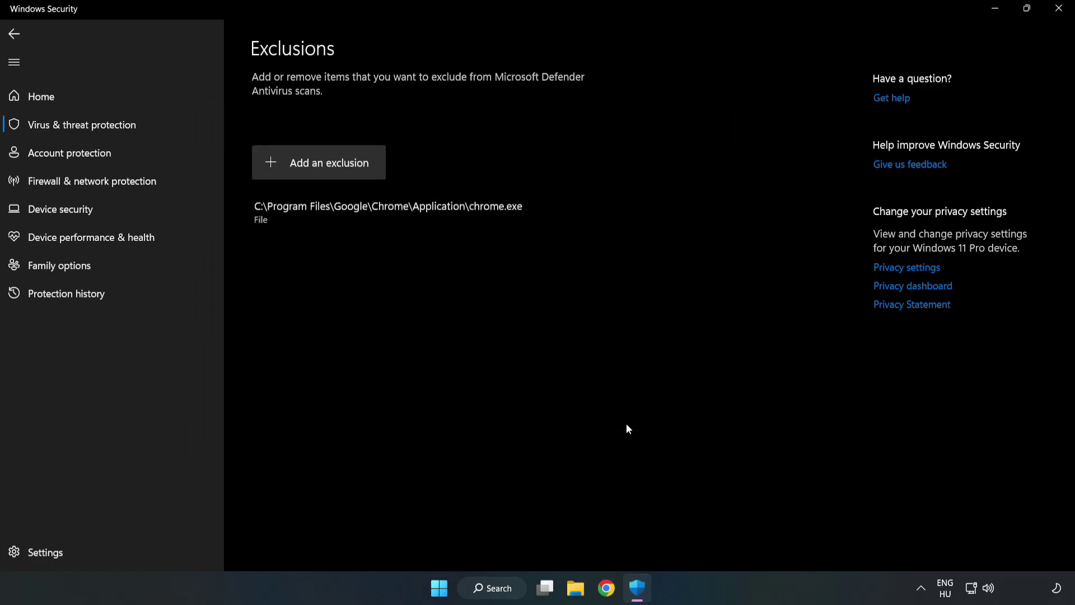
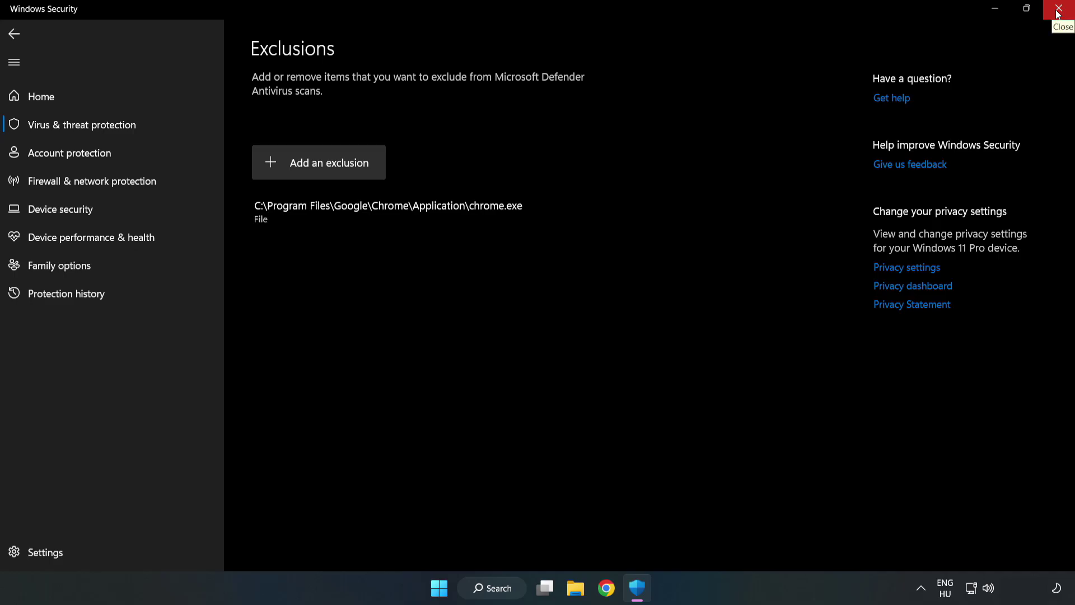
Close Windows Security and show the Sleep, Shut down and Restart options from the Start menu.
{"action": "left_click", "coordinate": [1058, 14]}
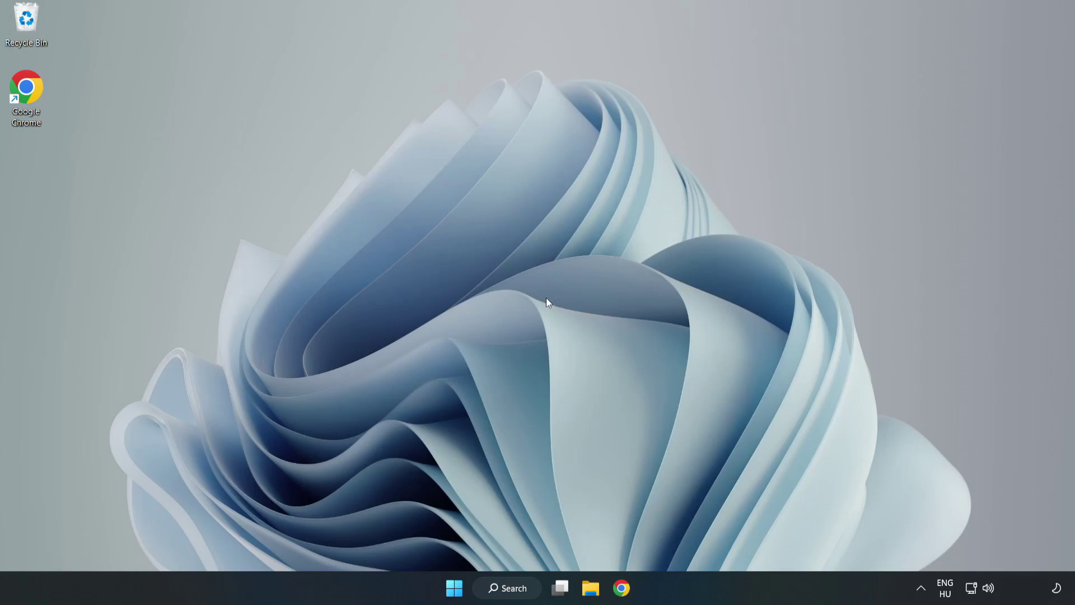
{"action": "left_click", "coordinate": [454, 587]}
{"action": "left_click", "coordinate": [711, 539]}
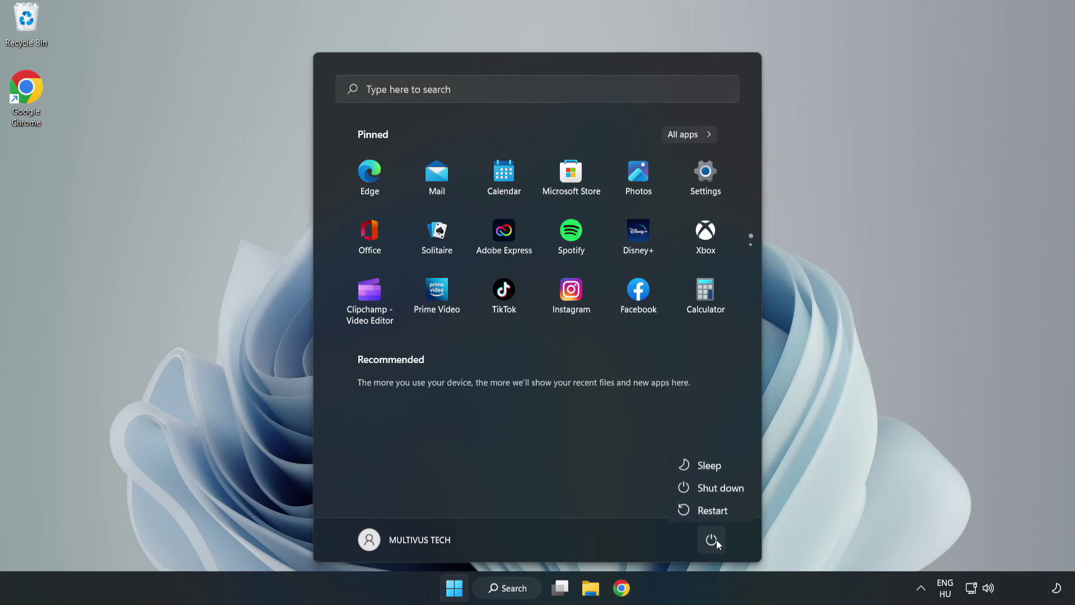